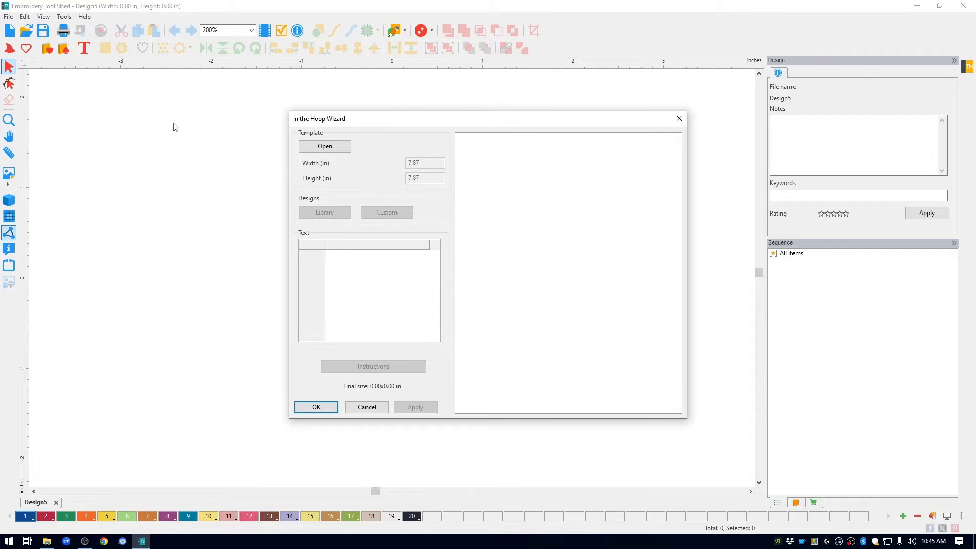
Load the 5Rtgl6x10 rectangle bag template from the Zipper Bags No5 category in the In the Hoop Wizard
{"action": "left_click", "coordinate": [340, 147]}
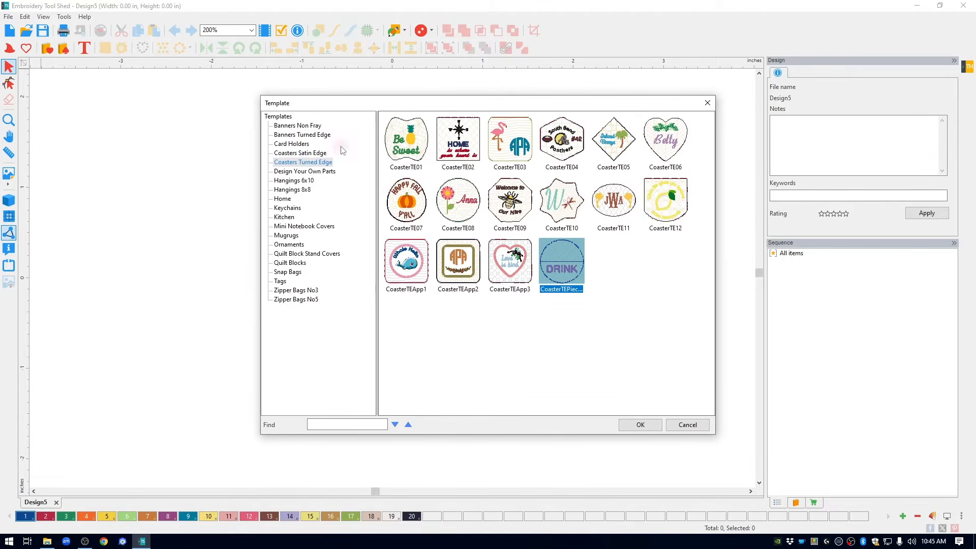
{"action": "left_click", "coordinate": [300, 299]}
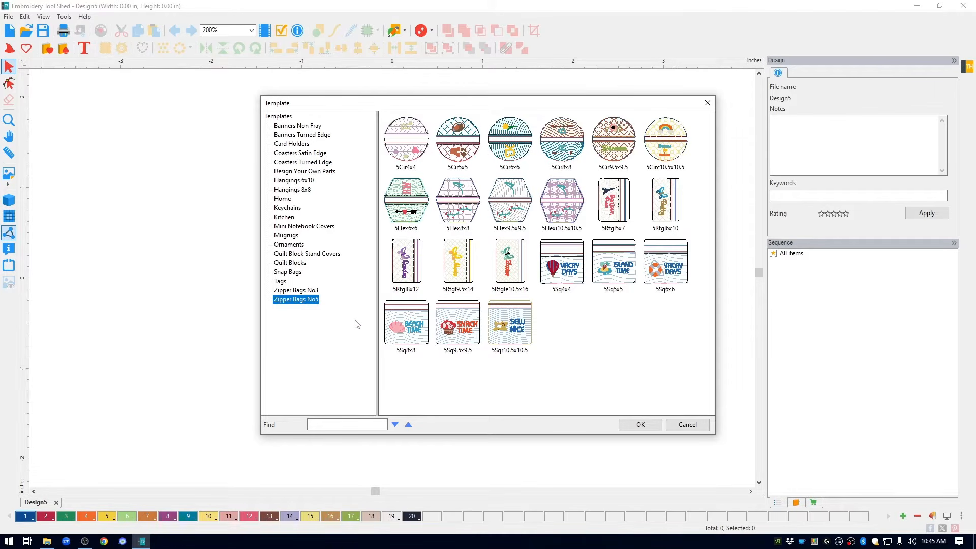
{"action": "left_click", "coordinate": [321, 291]}
{"action": "left_click", "coordinate": [666, 211]}
{"action": "left_click", "coordinate": [642, 424]}
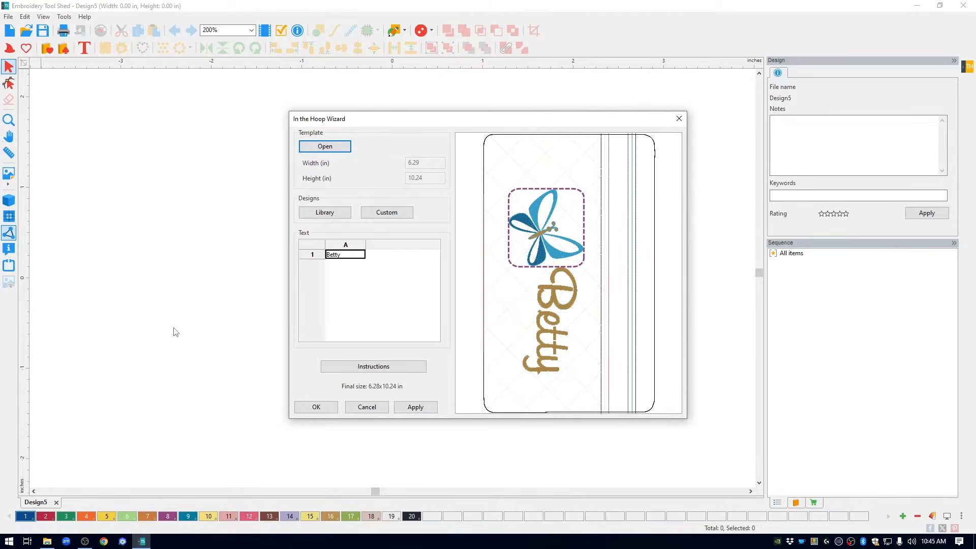
Examine the template's PDF instructions for the supplies and stitching steps, and close the document
{"action": "left_click", "coordinate": [415, 368]}
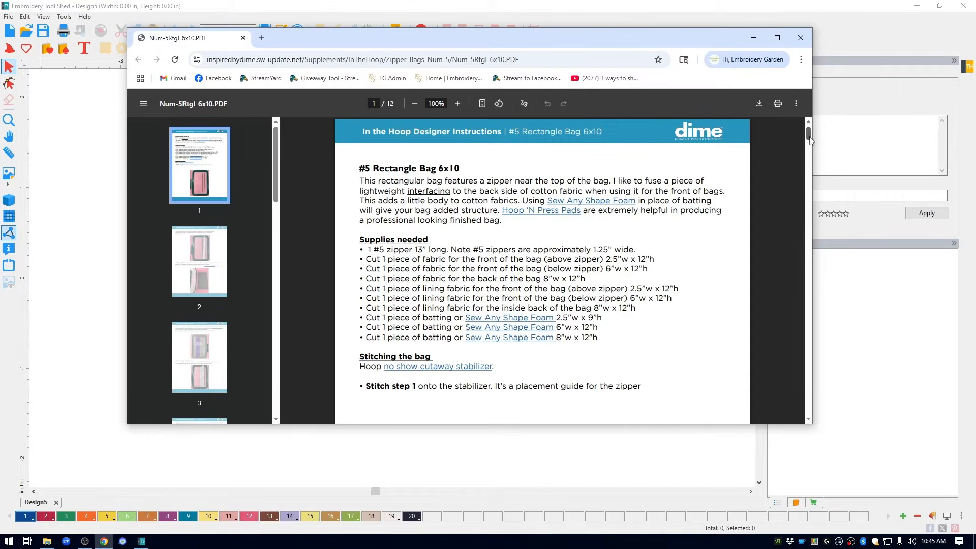
{"action": "mouse_move", "coordinate": [808, 134]}
{"action": "left_mouse_down"}
{"action": "mouse_move", "coordinate": [809, 173]}
{"action": "mouse_move", "coordinate": [807, 148]}
{"action": "left_mouse_up"}
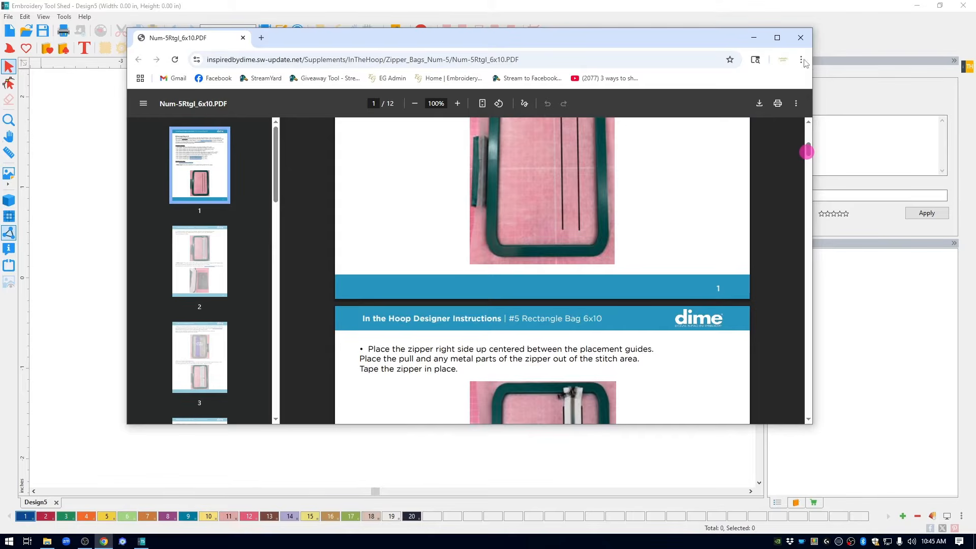
{"action": "left_click", "coordinate": [801, 38]}
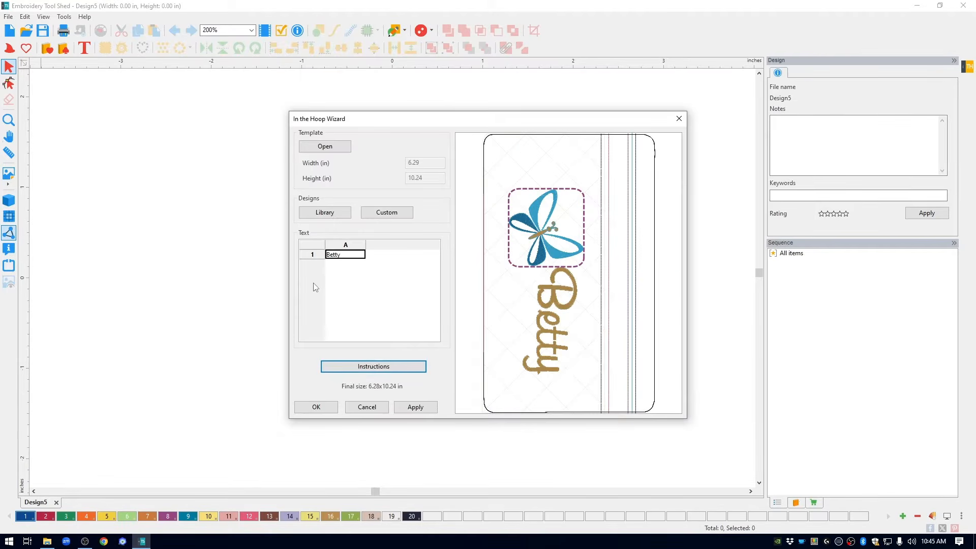
Accept the wizard to place the zipper bag in the design and turn on the 3D view with nothing selected
{"action": "left_click", "coordinate": [324, 410]}
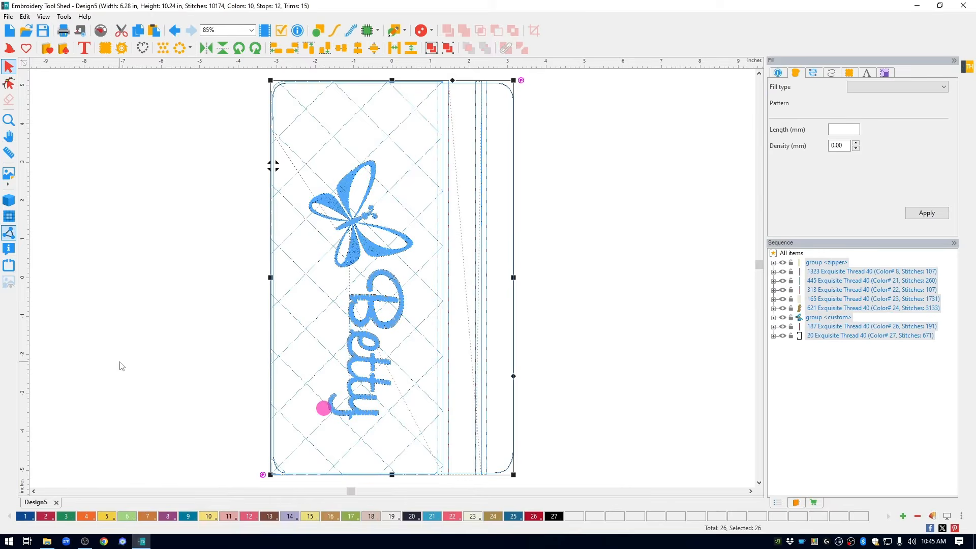
{"action": "left_click", "coordinate": [9, 201]}
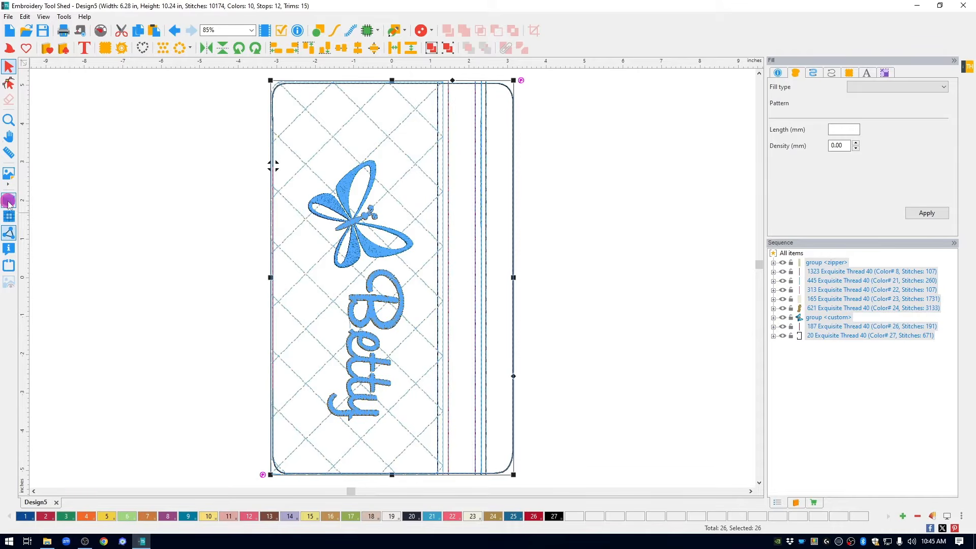
{"action": "left_click", "coordinate": [136, 235]}
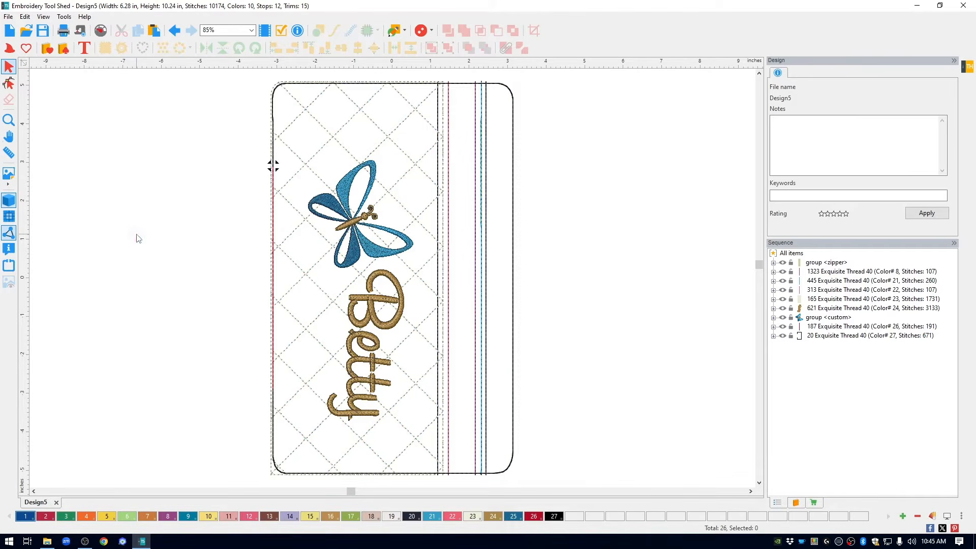
Delete the butterfly and the name lettering from the front of the bag
{"action": "left_click", "coordinate": [382, 254]}
{"action": "key", "text": "Delete"}
{"action": "left_click", "coordinate": [397, 321]}
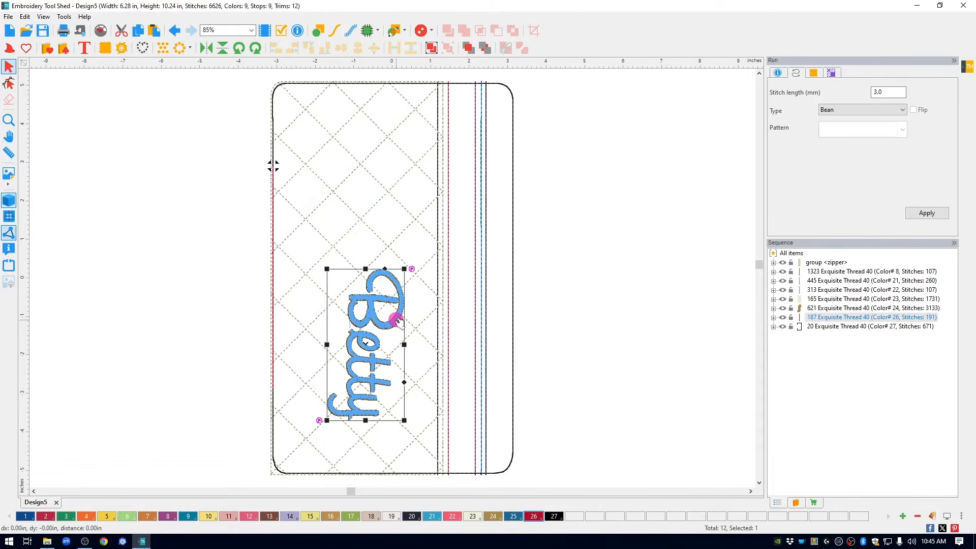
{"action": "key", "text": "Delete"}
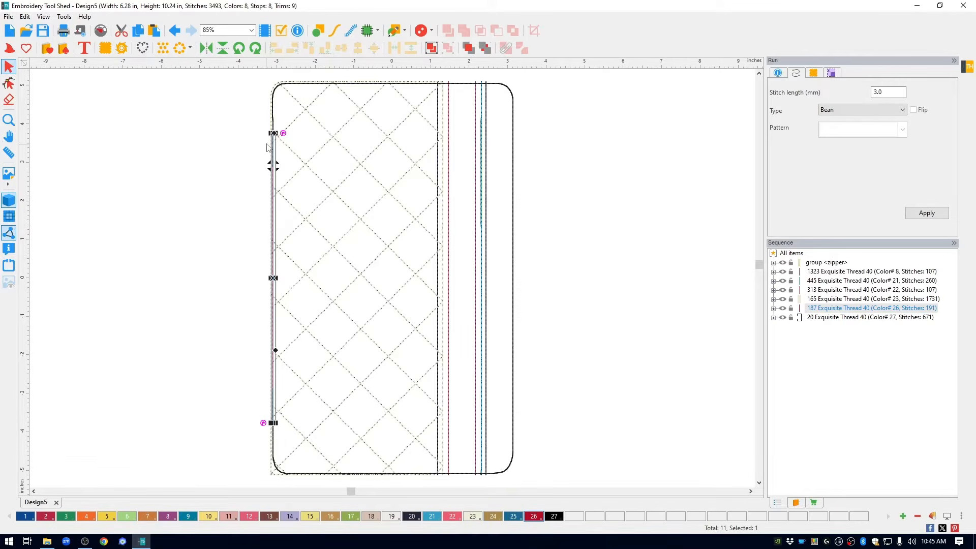
Resize the whole bag design to 9 in high without maintaining the aspect ratio
{"action": "left_click_drag", "start_coordinate": [244, 72], "coordinate": [531, 485]}
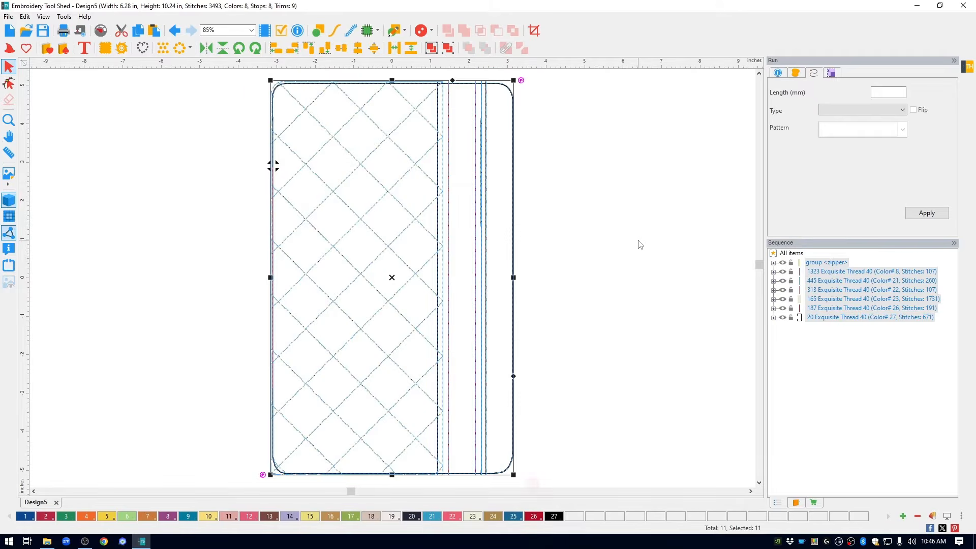
{"action": "left_click", "coordinate": [832, 73]}
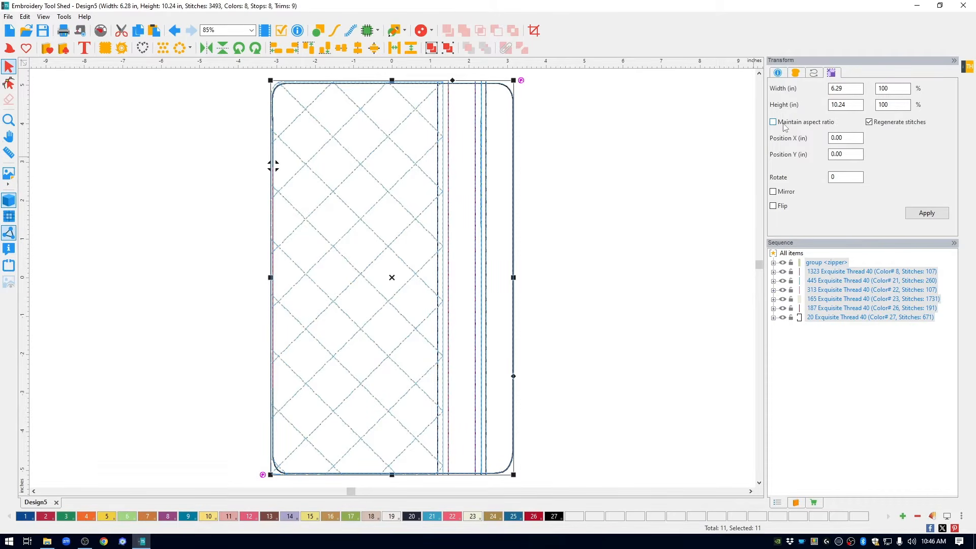
{"action": "left_click", "coordinate": [802, 126]}
{"action": "left_click", "coordinate": [774, 122]}
{"action": "left_click_drag", "start_coordinate": [858, 105], "coordinate": [811, 107]}
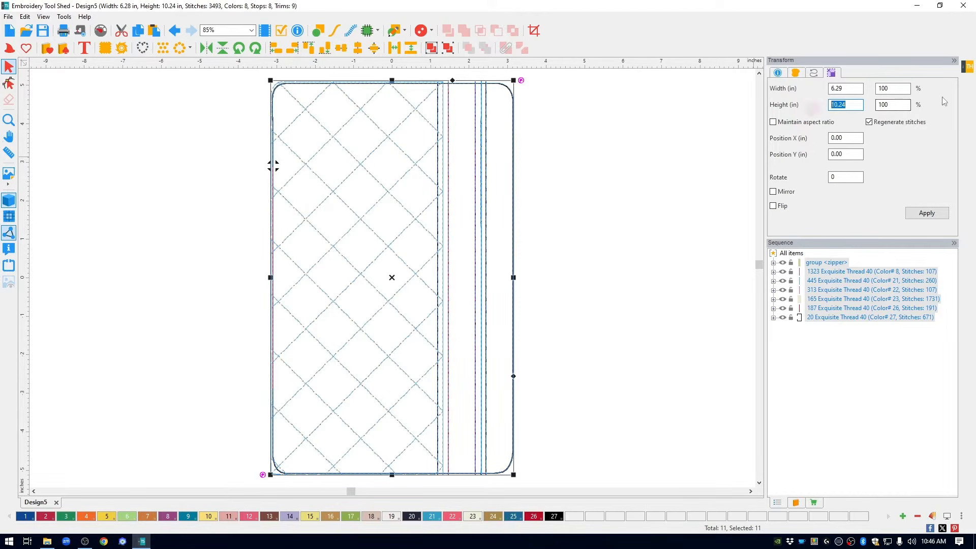
{"action": "type", "text": "9"}
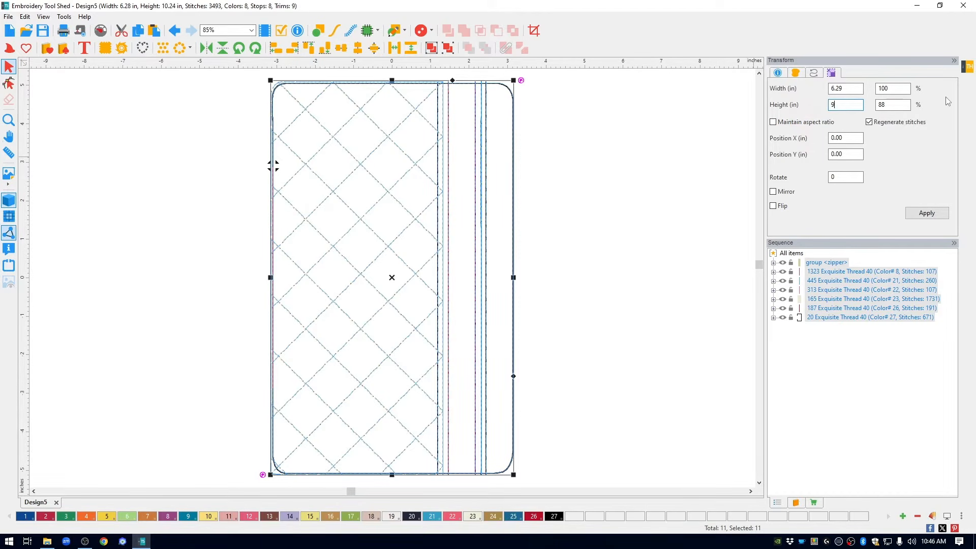
{"action": "left_click", "coordinate": [930, 214]}
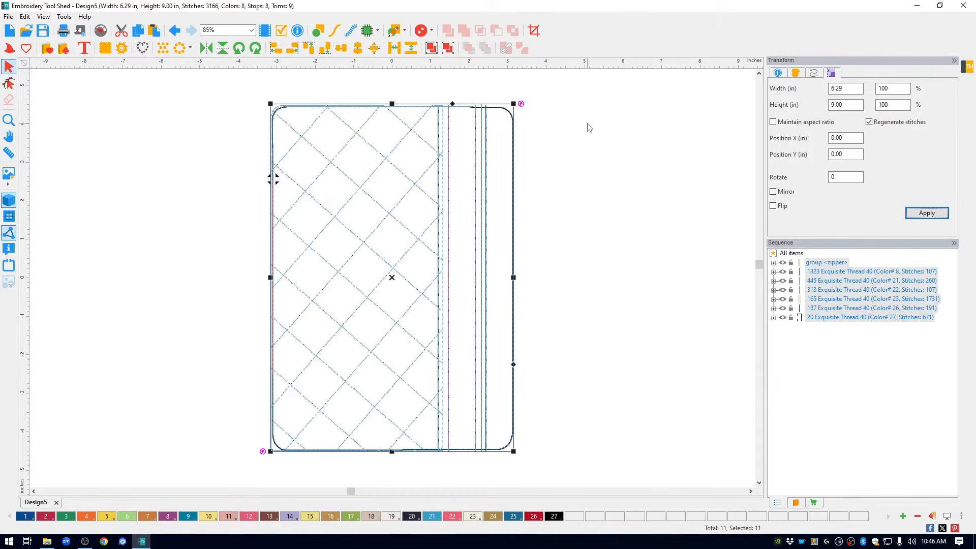
{"action": "left_click", "coordinate": [630, 126]}
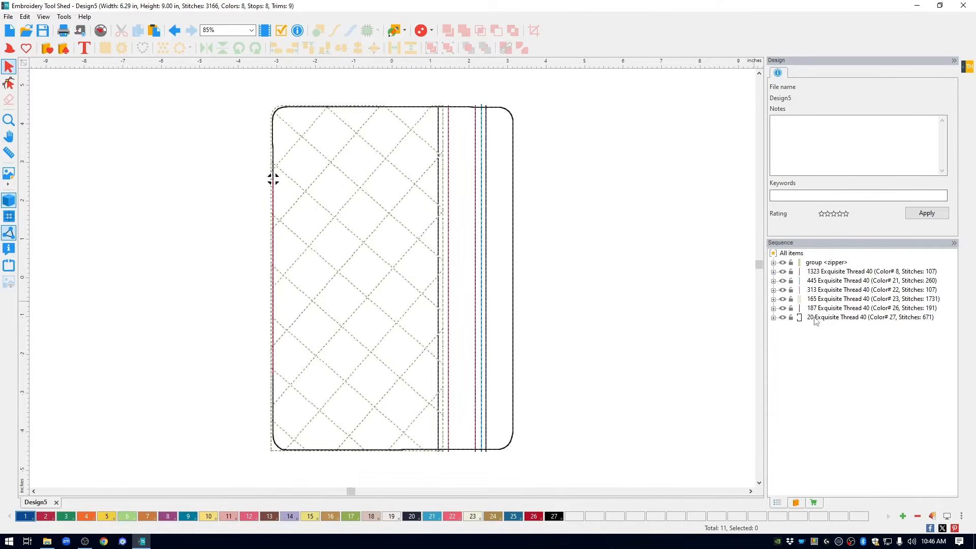
Center the zipper group and the three zipper thread colors below it (1323, 445 and 313) on the origin
{"action": "left_click", "coordinate": [817, 263]}
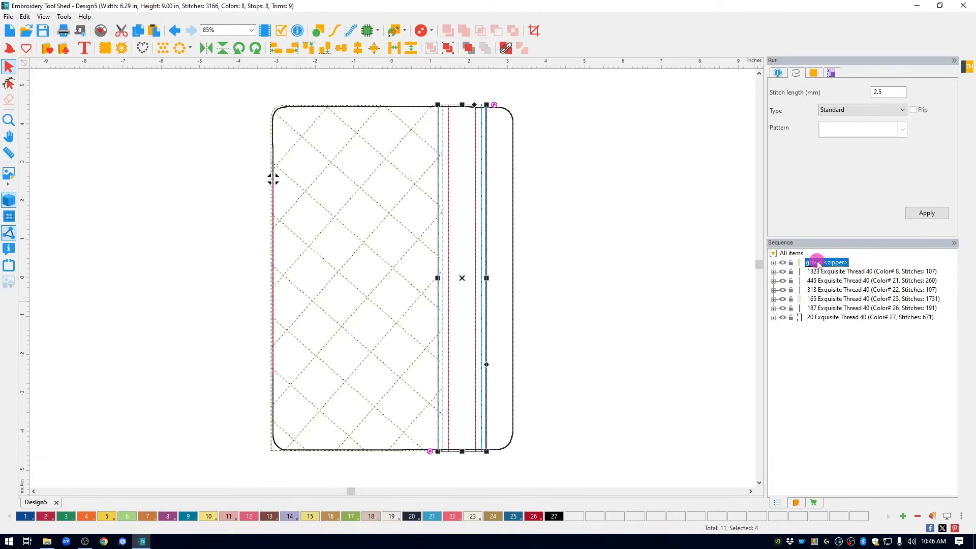
{"action": "left_click", "coordinate": [816, 290], "text": "shift"}
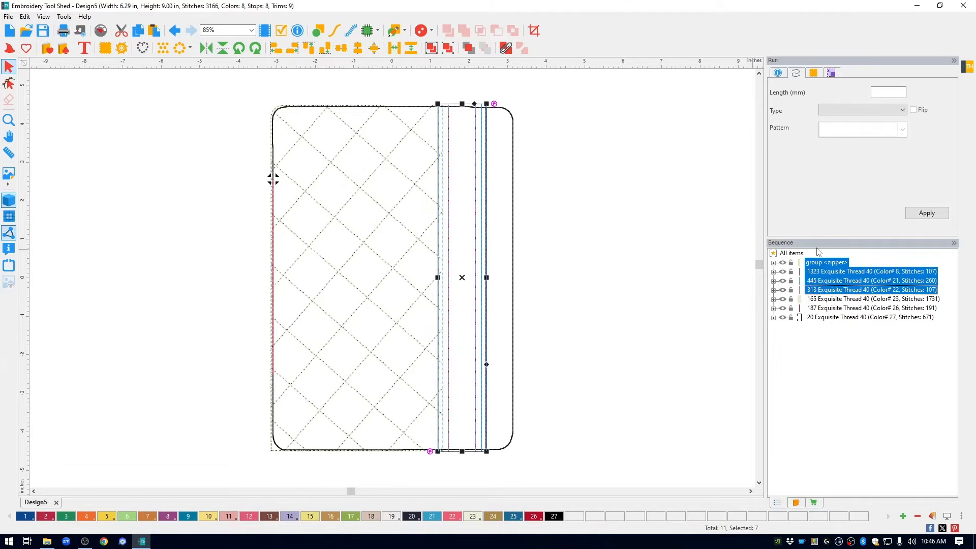
{"action": "right_click", "coordinate": [563, 68]}
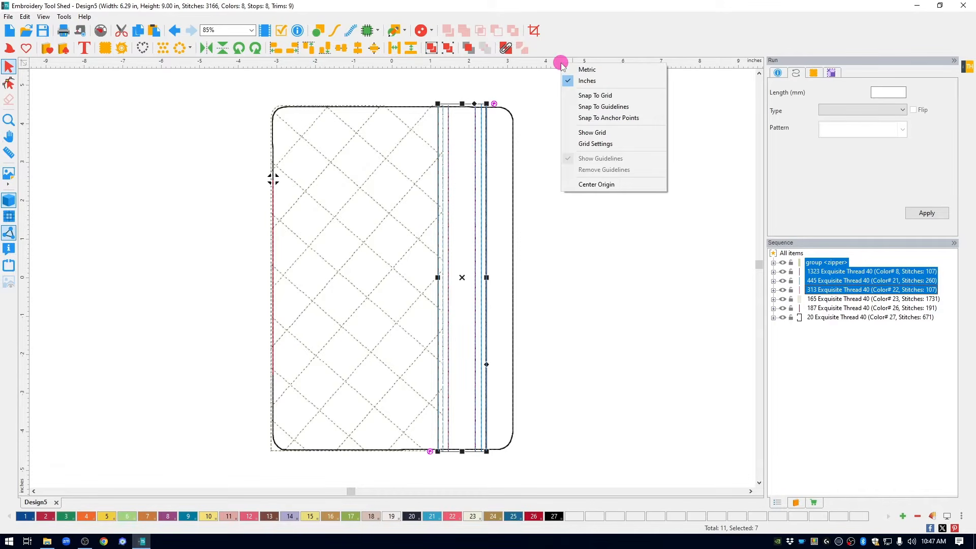
{"action": "left_click", "coordinate": [603, 185]}
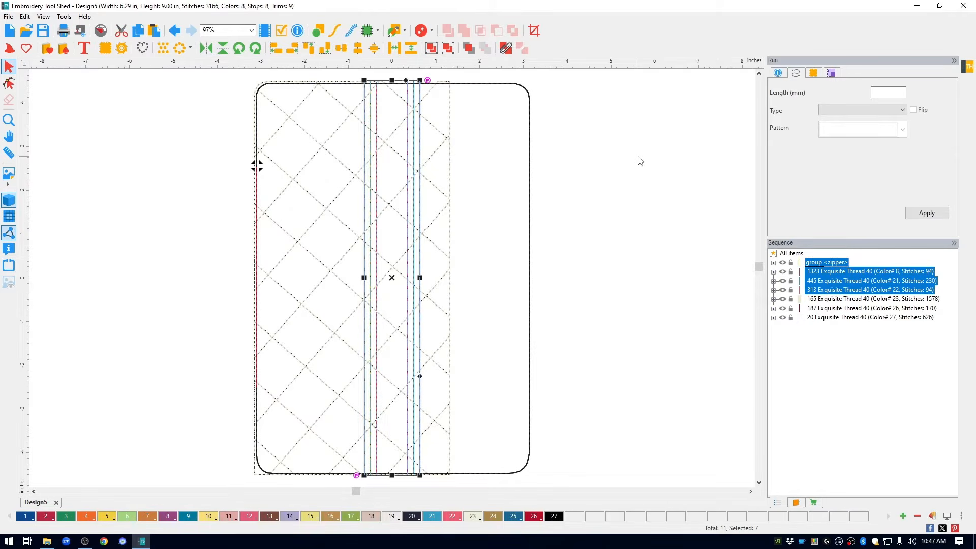
{"action": "left_click", "coordinate": [589, 208]}
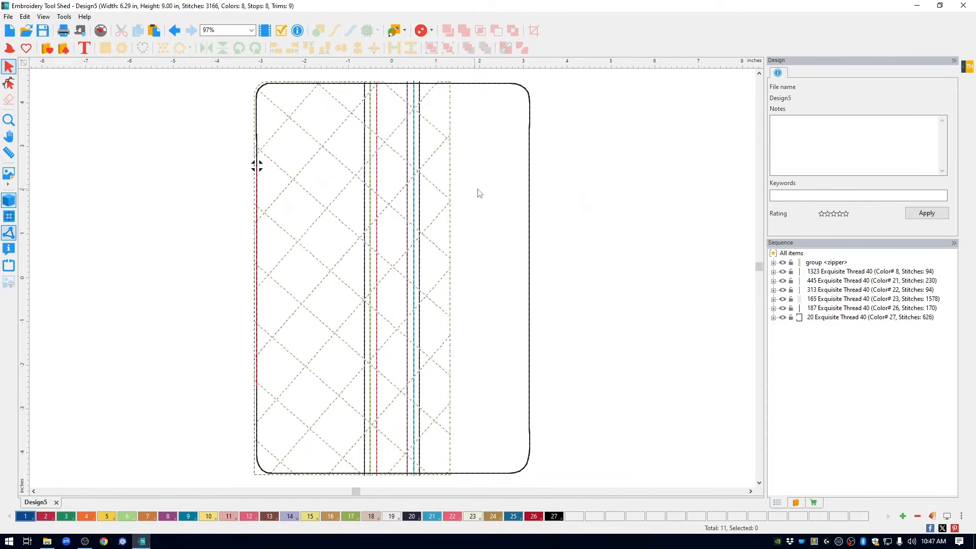
Narrow the box fill and run line under thread 165 together so their zipper-side edge meets the green zipper stitch line
{"action": "left_click", "coordinate": [774, 300]}
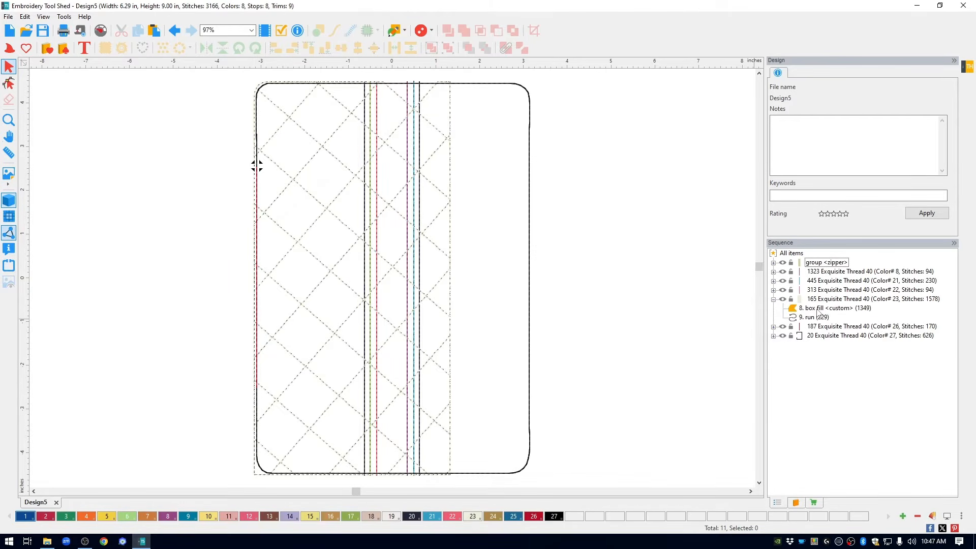
{"action": "left_click", "coordinate": [818, 310]}
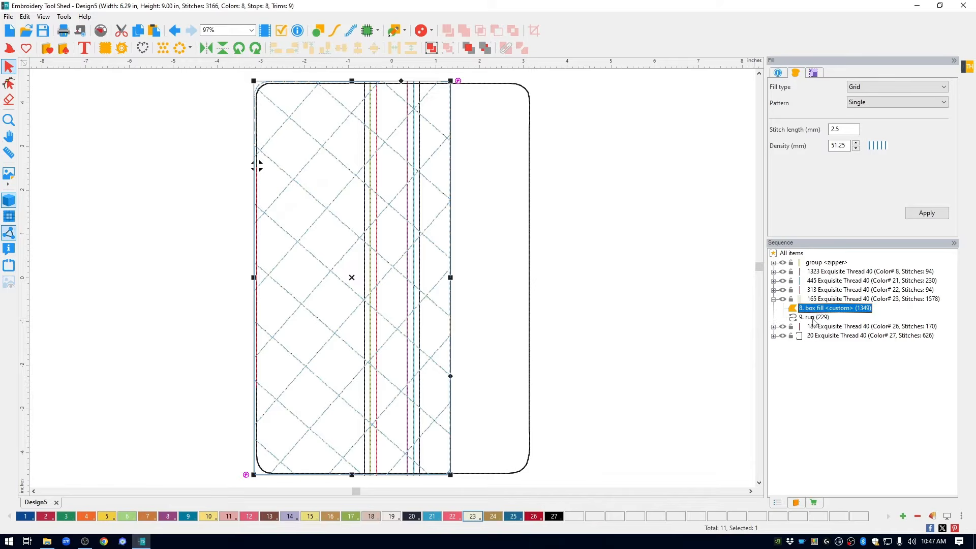
{"action": "left_click", "coordinate": [813, 319]}
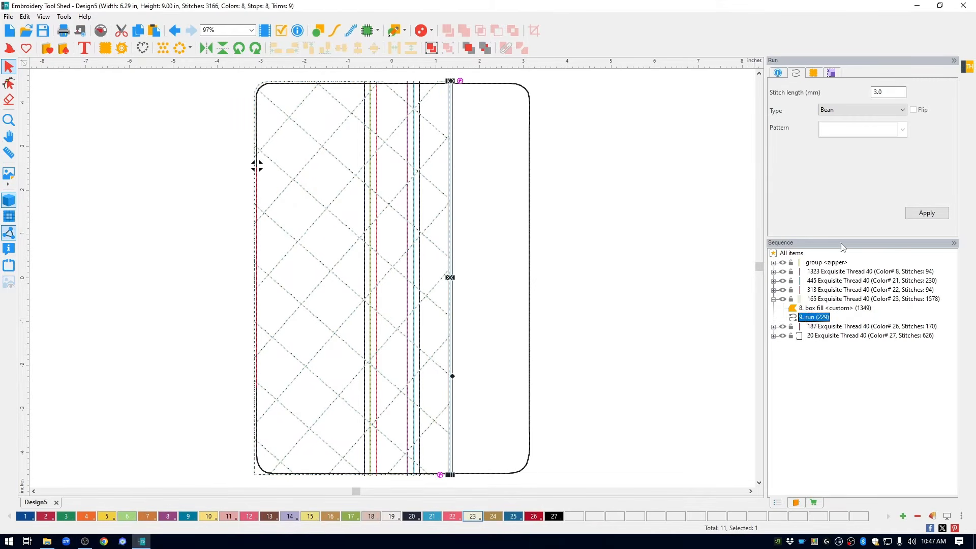
{"action": "left_click", "coordinate": [805, 107]}
{"action": "left_click", "coordinate": [818, 308]}
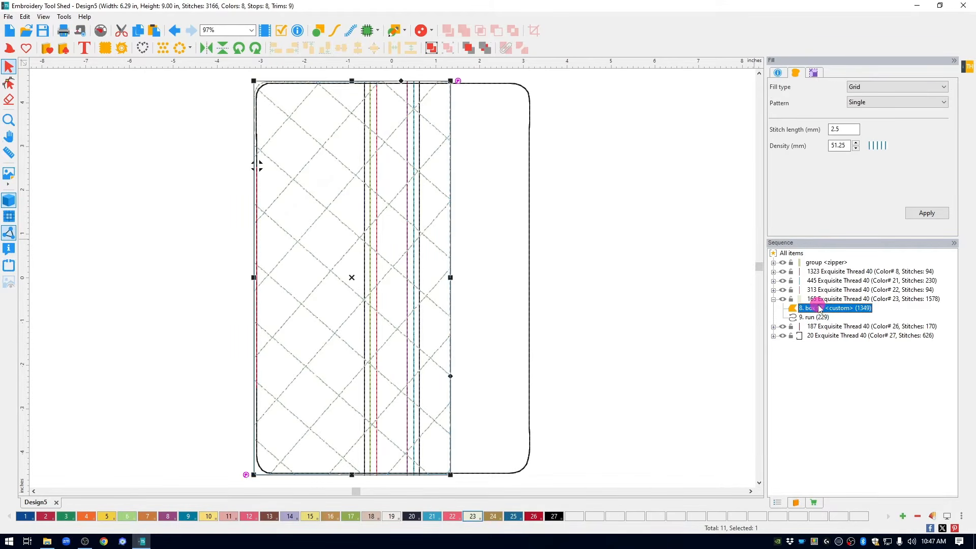
{"action": "left_click", "coordinate": [814, 317], "text": "shift"}
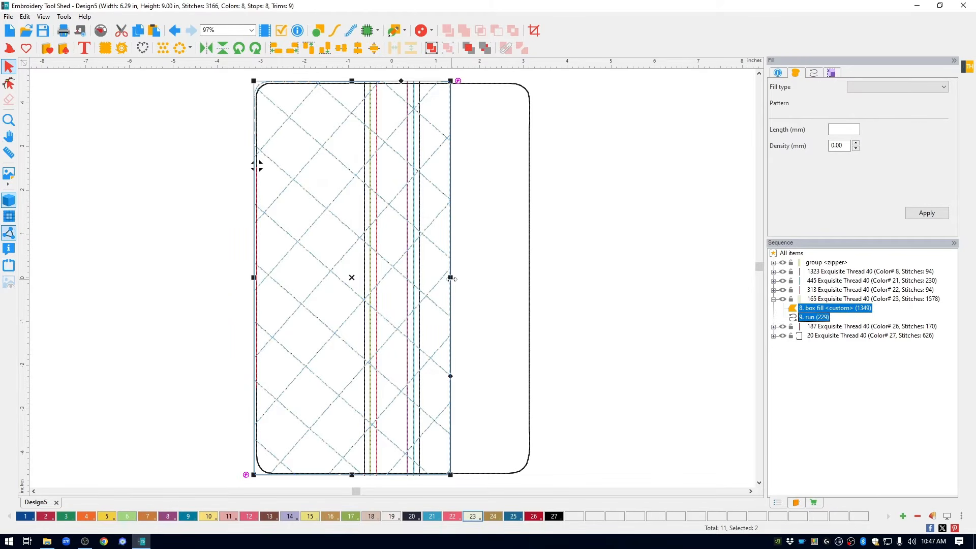
{"action": "left_click_drag", "start_coordinate": [452, 279], "coordinate": [370, 274]}
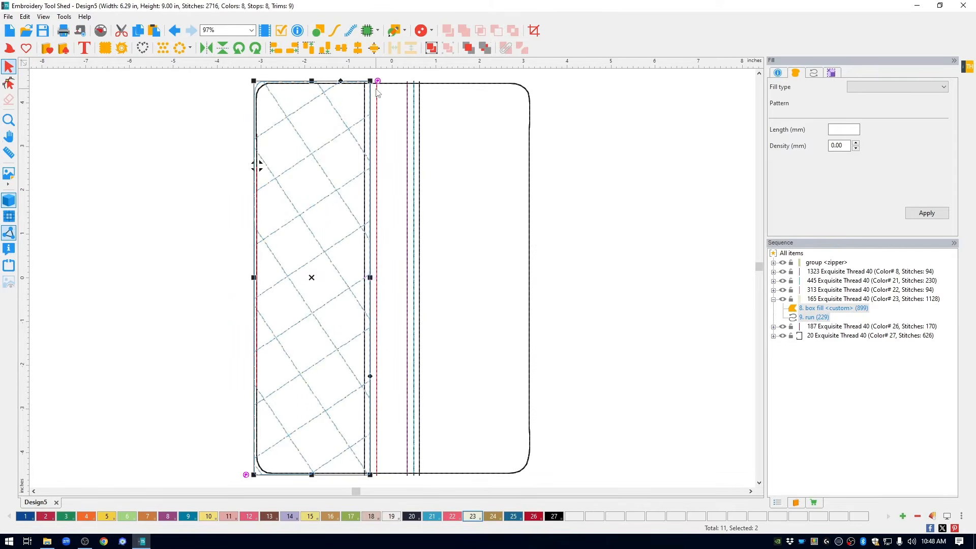
{"action": "left_click", "coordinate": [402, 81]}
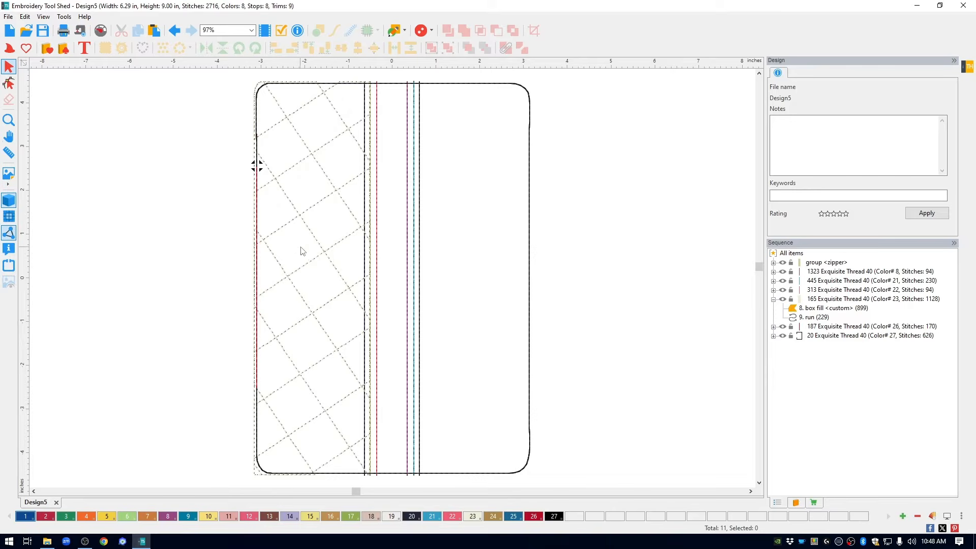
Change the box fill under thread 165 to an Adv. Stippling fill with pattern stipple-112 and a pattern length of 39 mm
{"action": "left_click", "coordinate": [326, 255]}
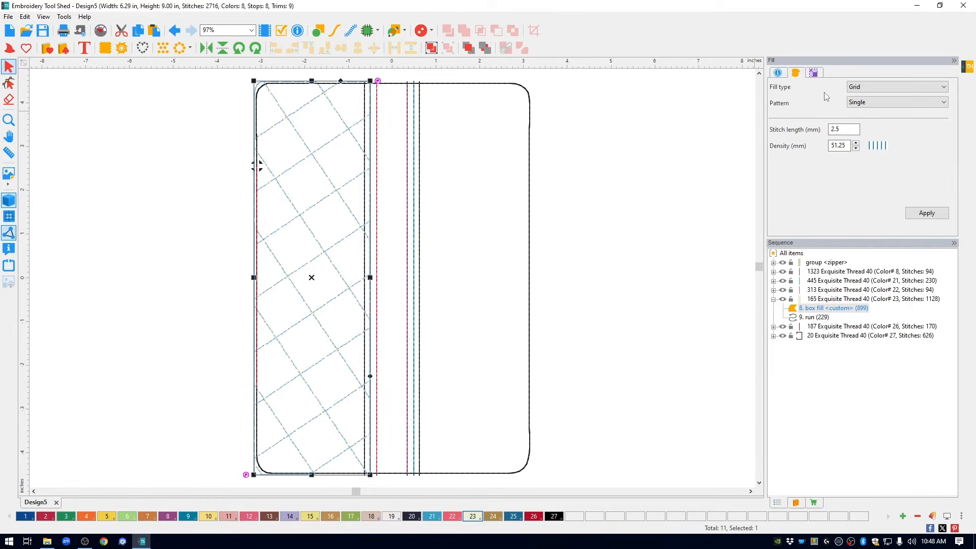
{"action": "left_click", "coordinate": [890, 87]}
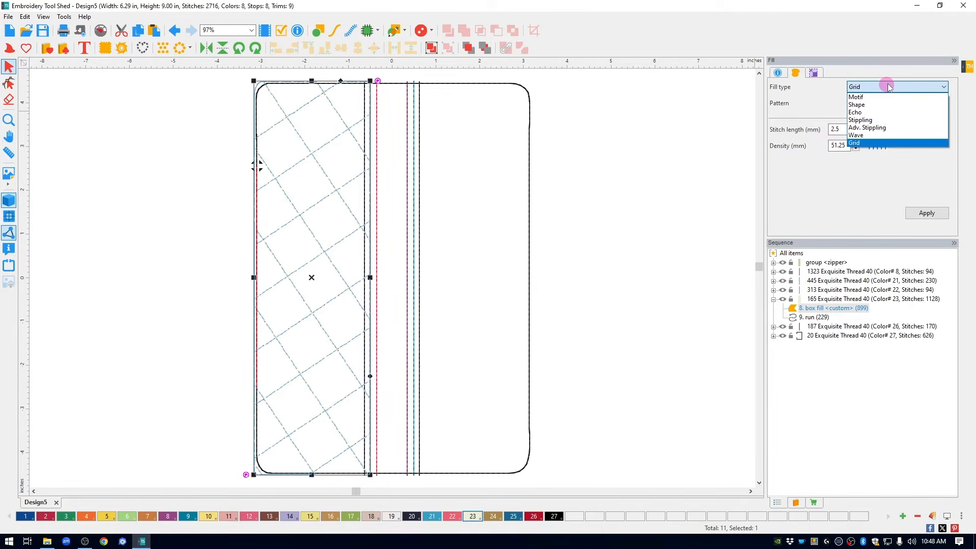
{"action": "left_click", "coordinate": [885, 128]}
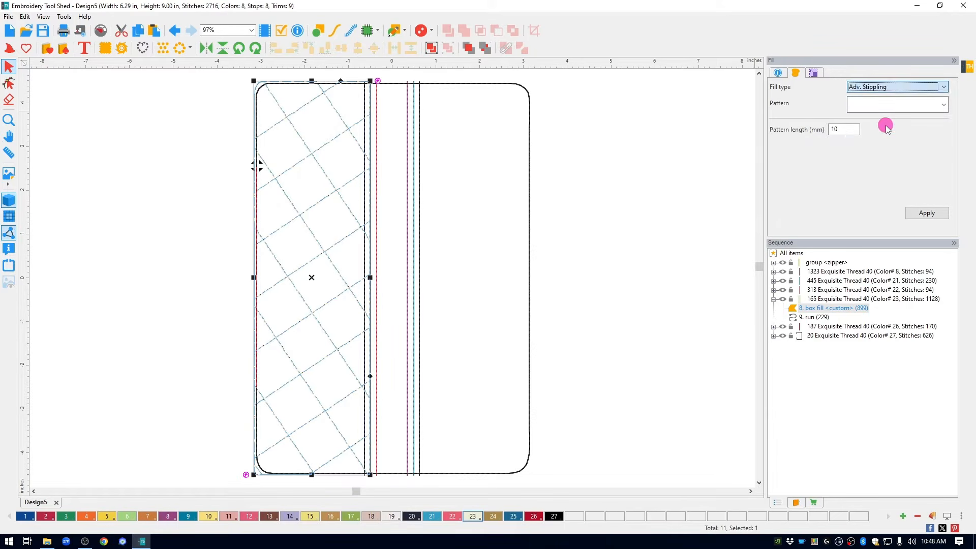
{"action": "left_click", "coordinate": [943, 104]}
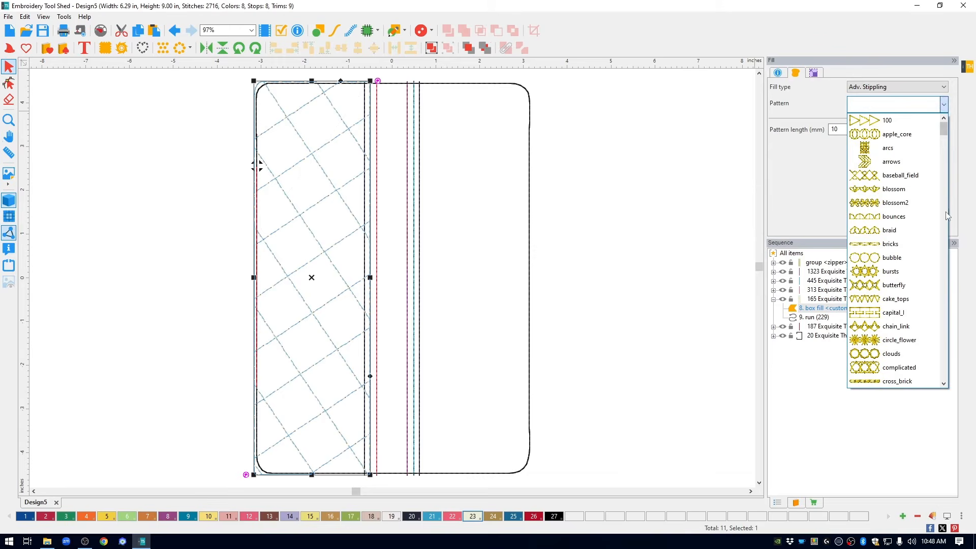
{"action": "left_click_drag", "start_coordinate": [943, 130], "coordinate": [944, 190]}
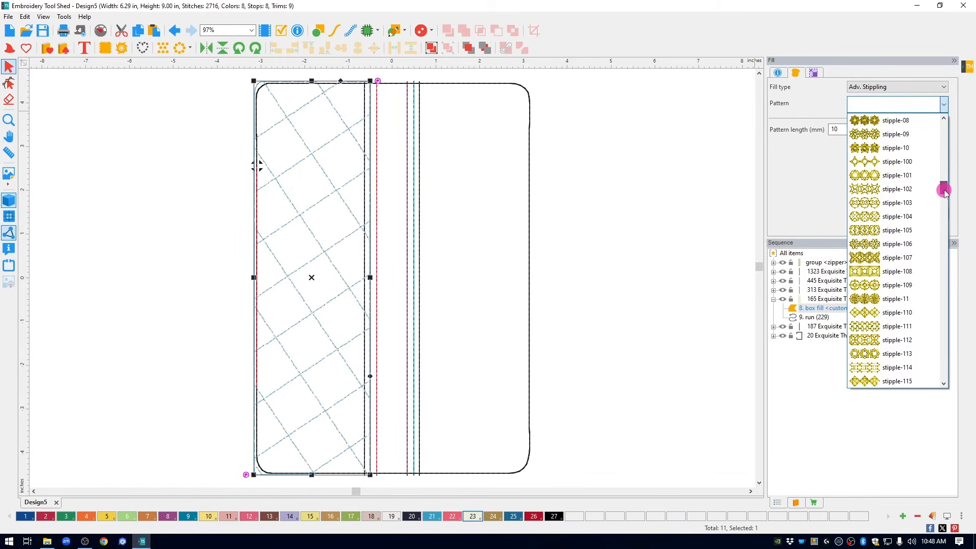
{"action": "left_click", "coordinate": [908, 340]}
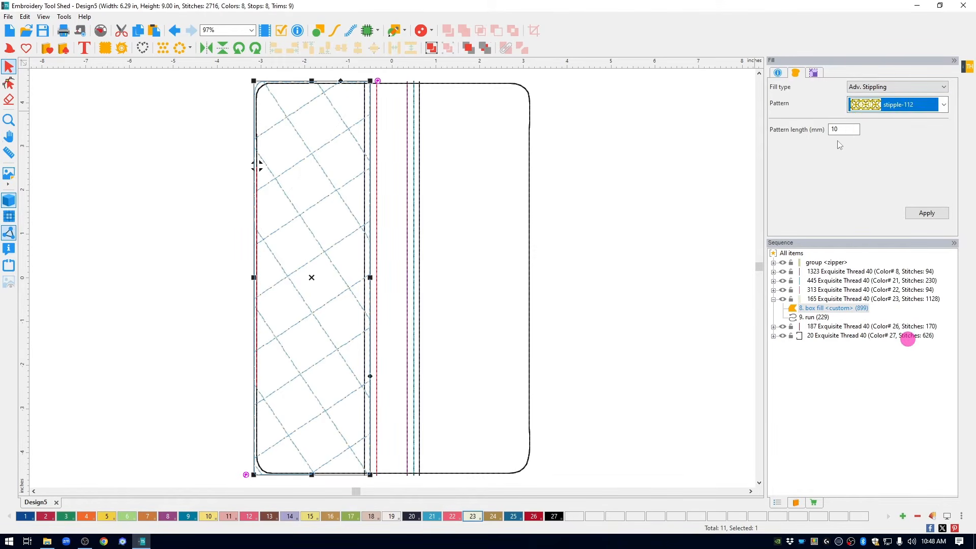
{"action": "double_click", "coordinate": [847, 129]}
{"action": "type", "text": "39"}
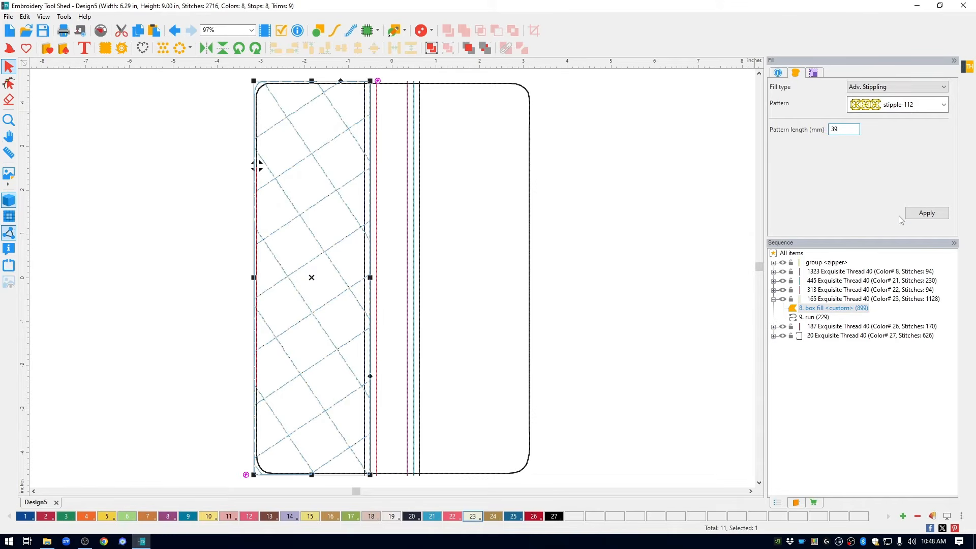
{"action": "left_click", "coordinate": [926, 213]}
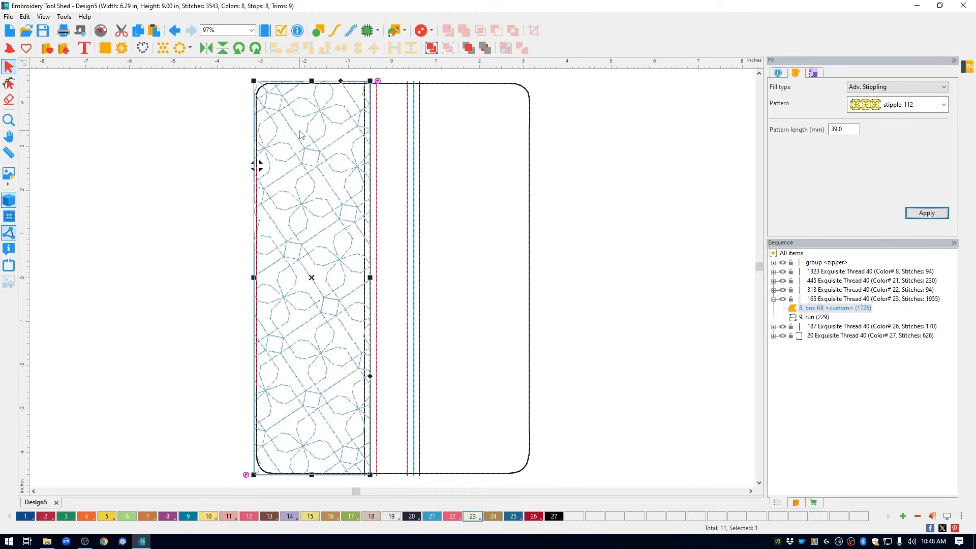
Level the box fill's diagonal angle line to horizontal so the stippling pattern runs straight across the panel
{"action": "left_click", "coordinate": [14, 85]}
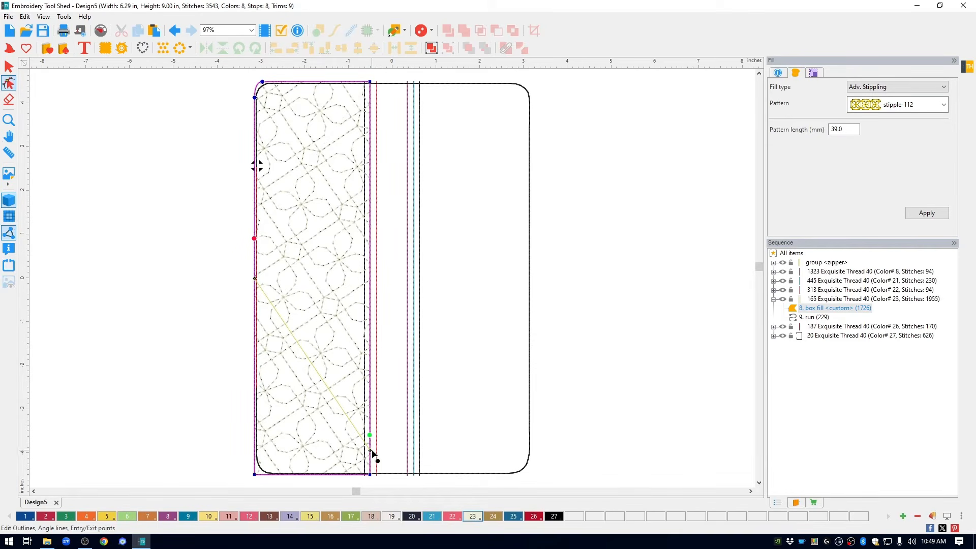
{"action": "left_click_drag", "start_coordinate": [372, 454], "coordinate": [370, 279]}
{"action": "left_click", "coordinate": [8, 67]}
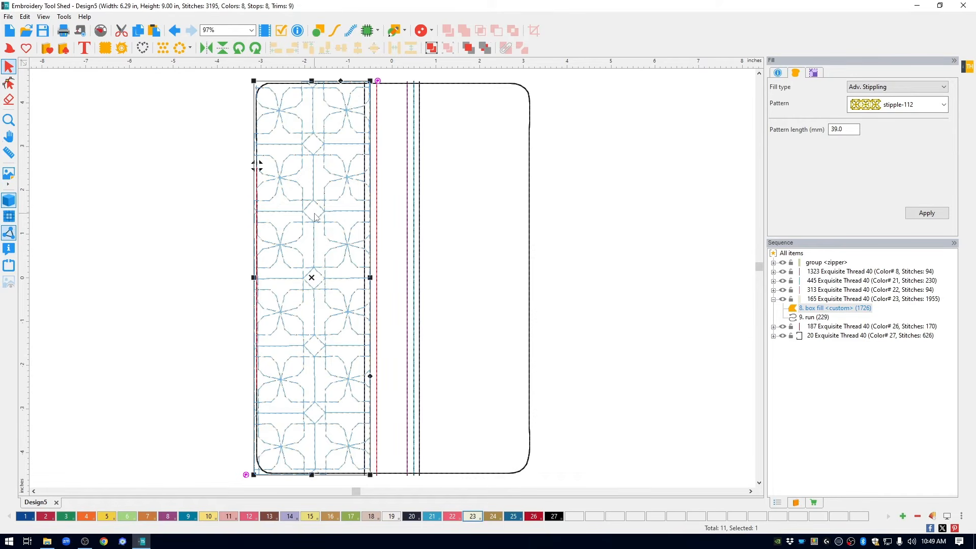
{"action": "left_click", "coordinate": [176, 147]}
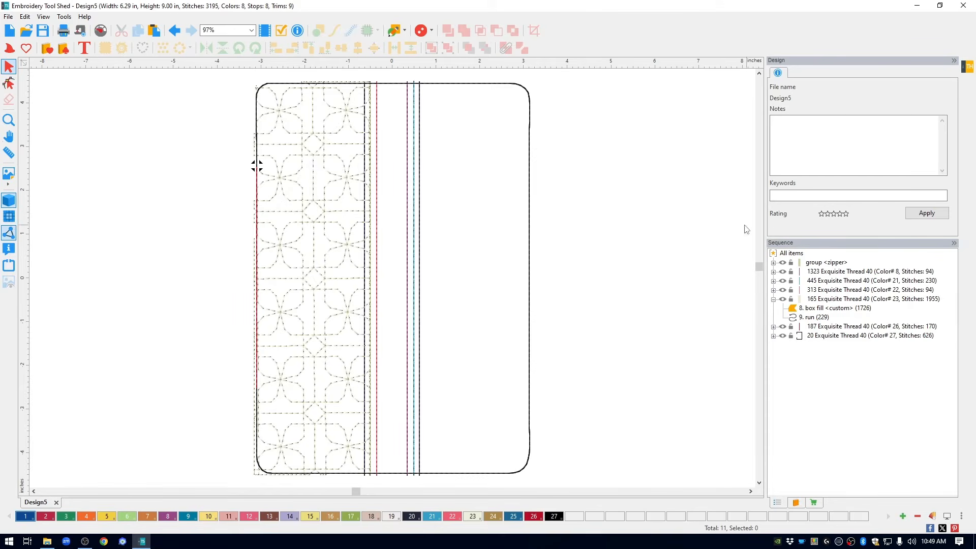
Delete the bean-stitch run line under thread 445 on the unquilted side of the zipper
{"action": "left_click", "coordinate": [416, 96]}
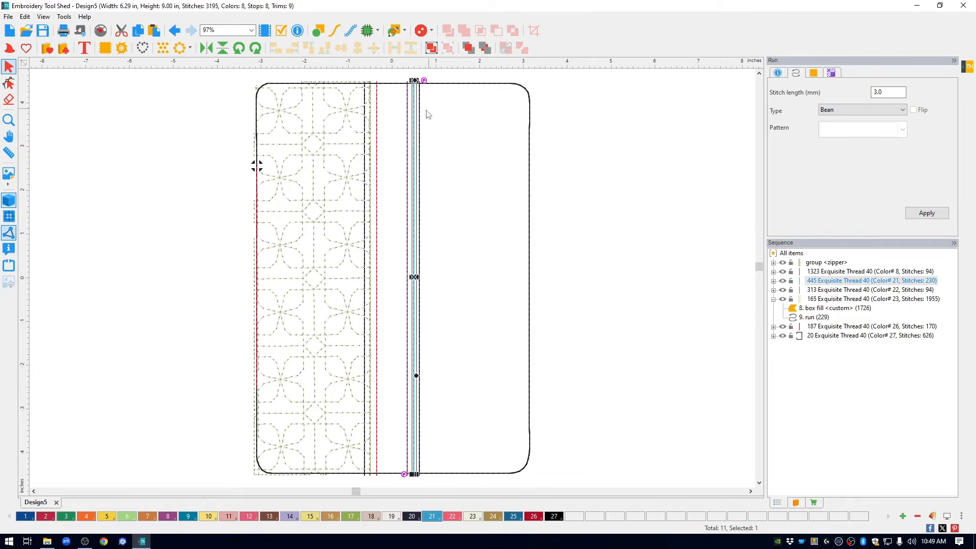
{"action": "left_click", "coordinate": [476, 153]}
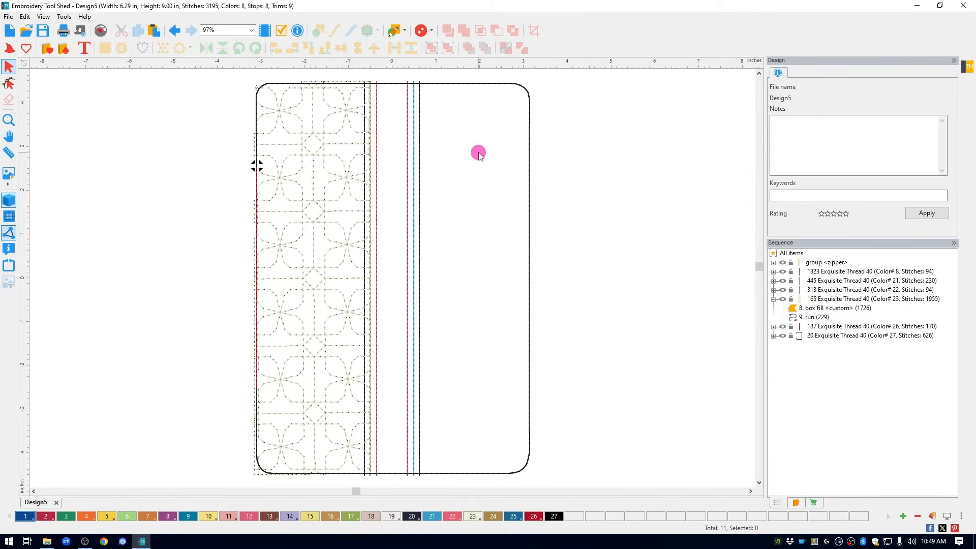
{"action": "left_click", "coordinate": [416, 114]}
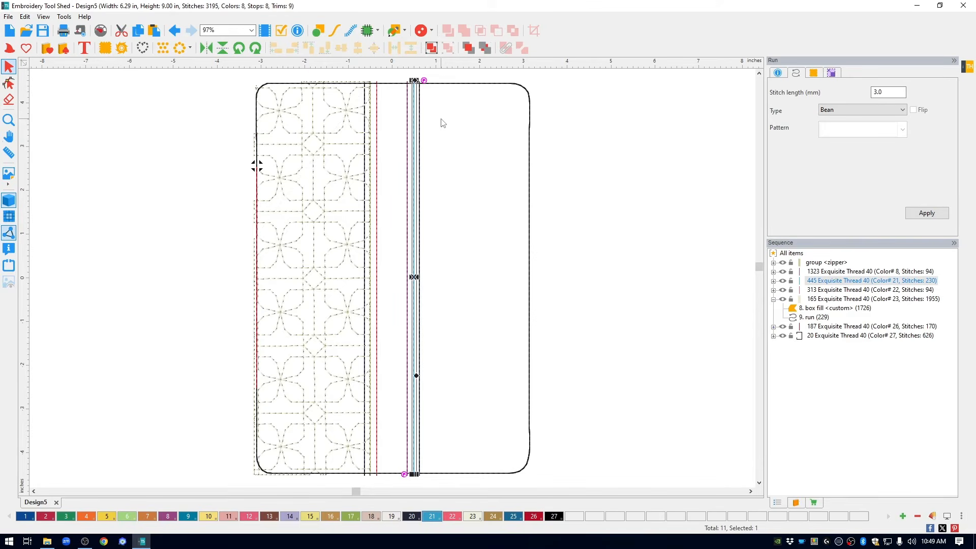
{"action": "left_click", "coordinate": [370, 116]}
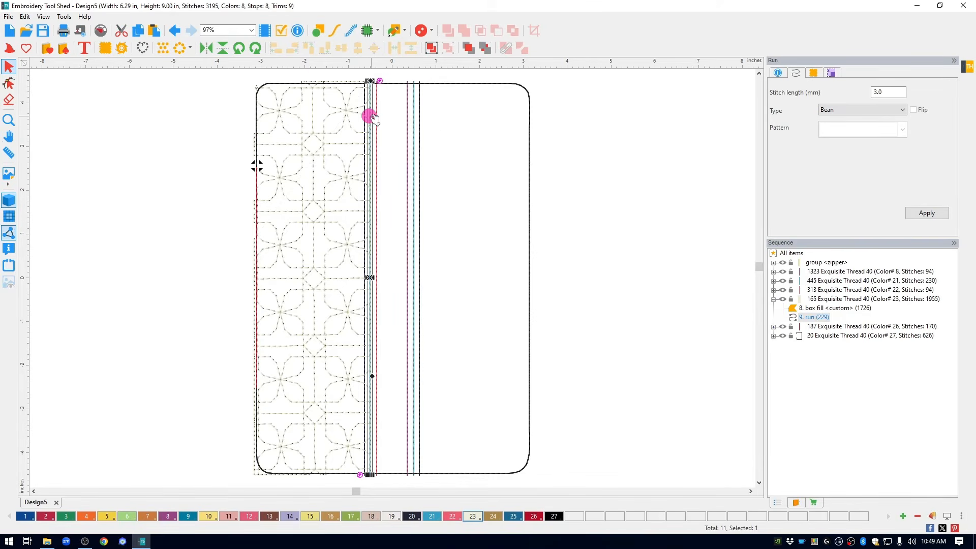
{"action": "left_click", "coordinate": [415, 103]}
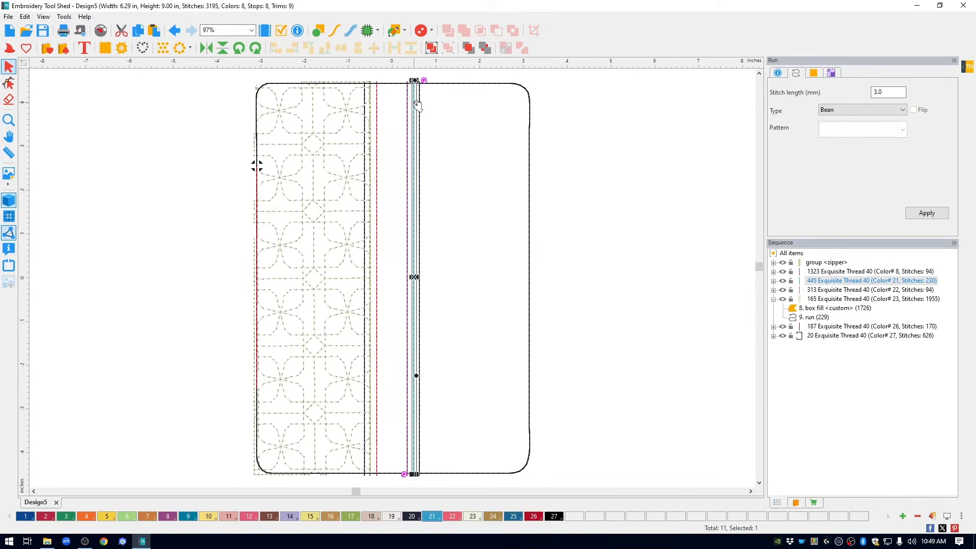
{"action": "key", "text": "Delete"}
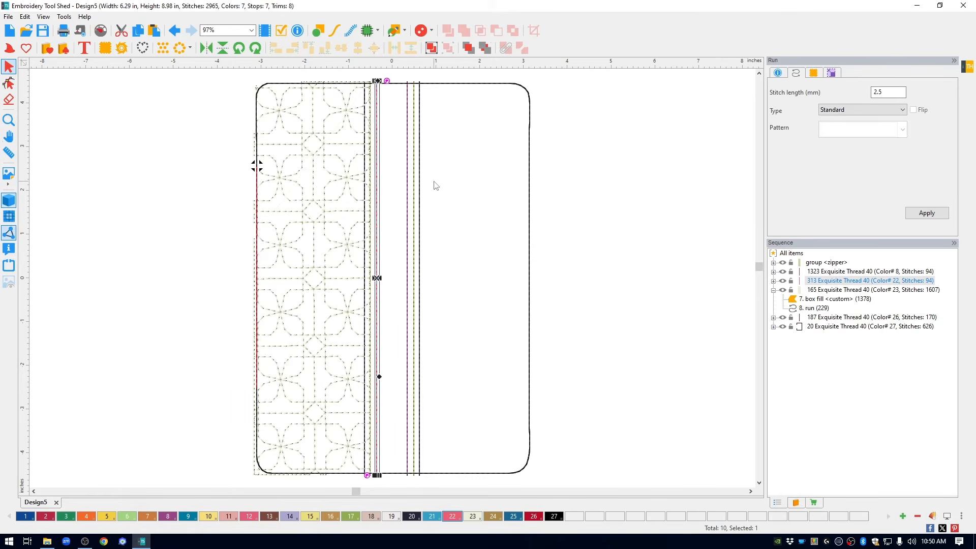
{"action": "left_click", "coordinate": [482, 155]}
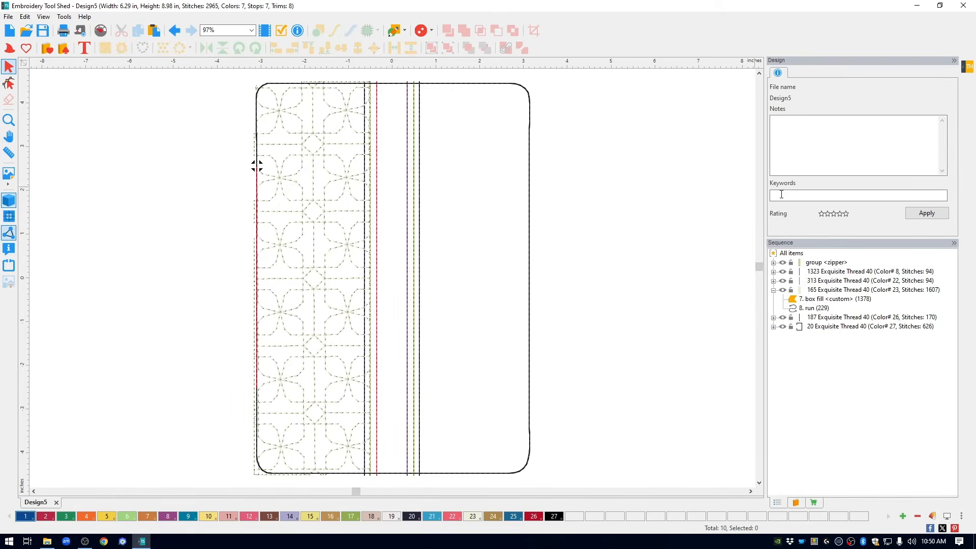
Duplicate the box fill and run line under thread 165, mirror the copy horizontally and move it to the empty side of the zipper
{"action": "left_click", "coordinate": [815, 300]}
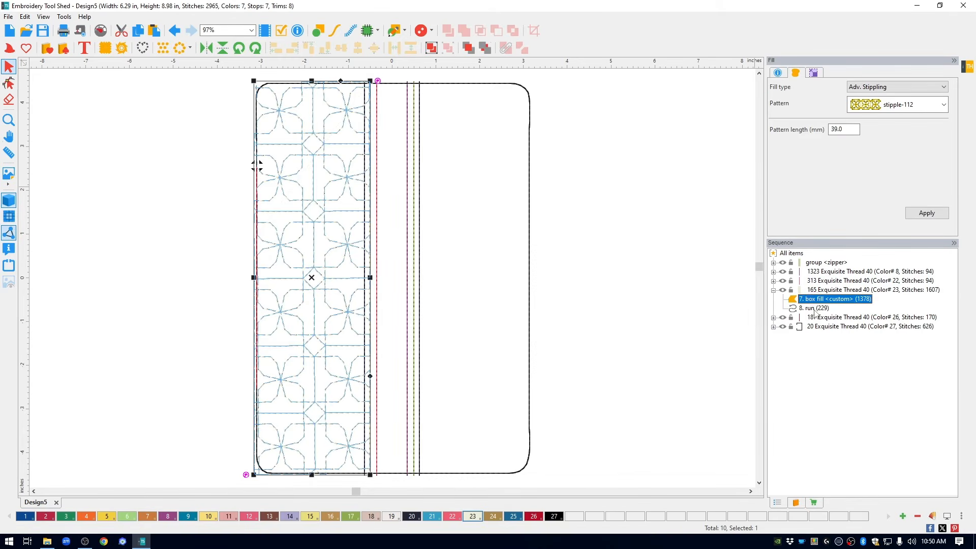
{"action": "left_click", "coordinate": [814, 308], "text": "ctrl"}
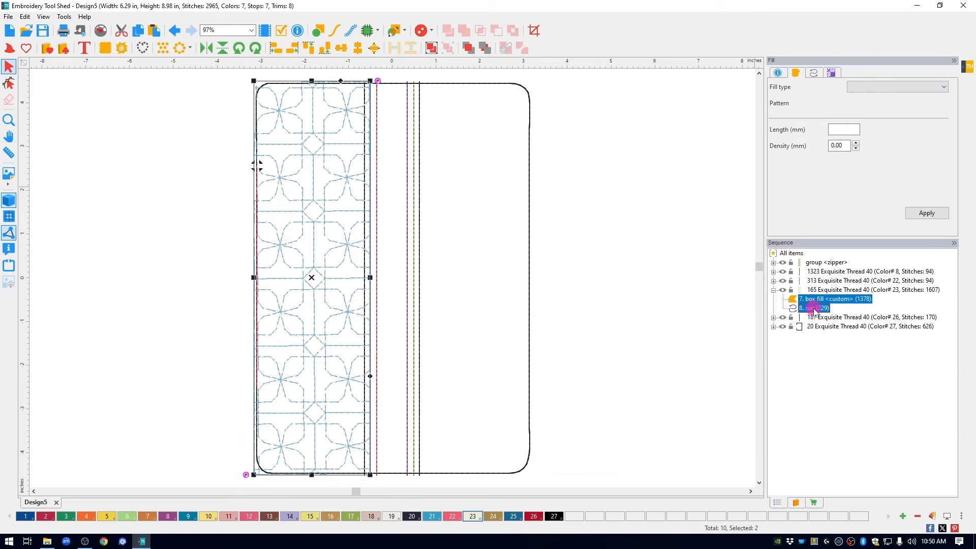
{"action": "left_click", "coordinate": [137, 31]}
{"action": "left_click", "coordinate": [154, 30]}
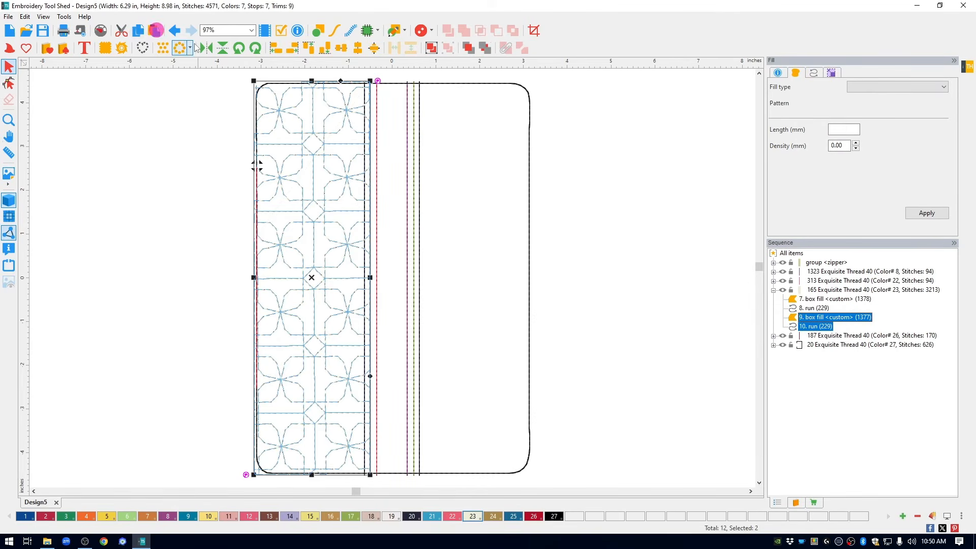
{"action": "left_click", "coordinate": [205, 49]}
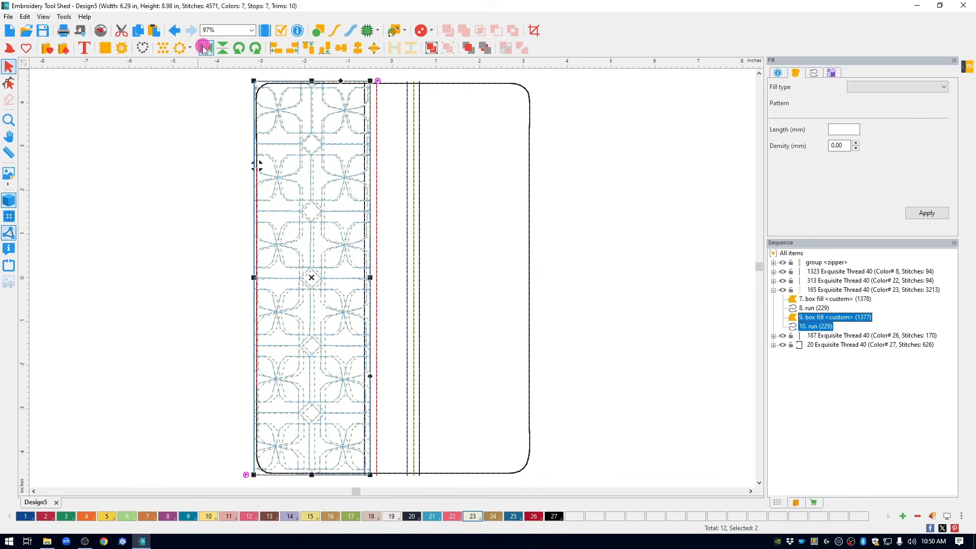
{"action": "left_click", "coordinate": [312, 277]}
{"action": "left_click_drag", "start_coordinate": [313, 277], "coordinate": [473, 278]}
{"action": "left_click", "coordinate": [613, 219]}
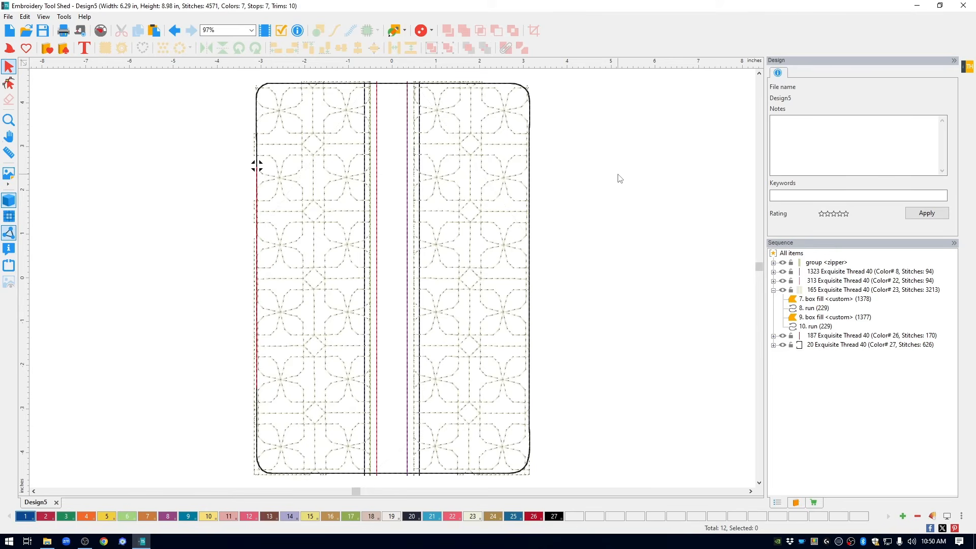
Preview the stitch-out from the first zipper lines into thread 313 to check the stitching order
{"action": "left_click", "coordinate": [872, 380]}
{"action": "left_click", "coordinate": [101, 31]}
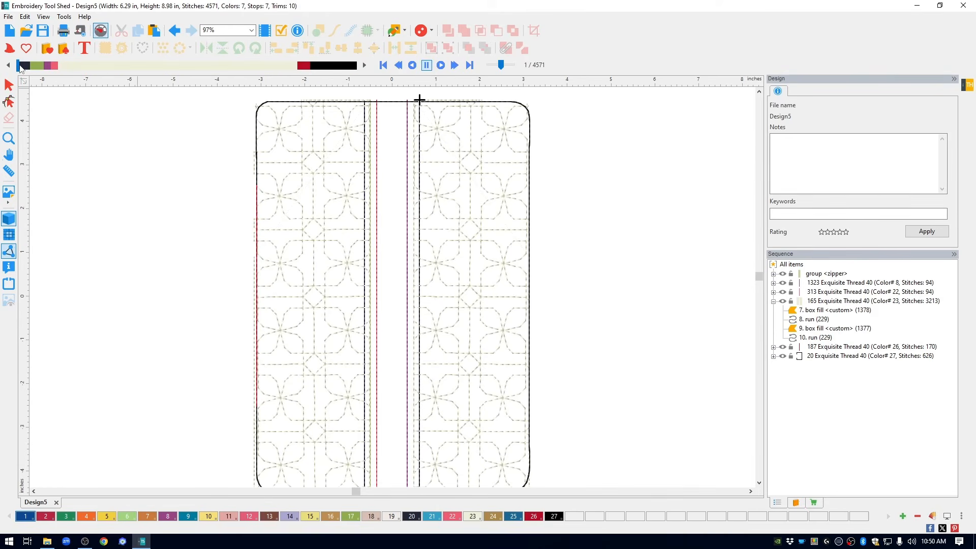
{"action": "left_click_drag", "start_coordinate": [17, 66], "coordinate": [53, 53]}
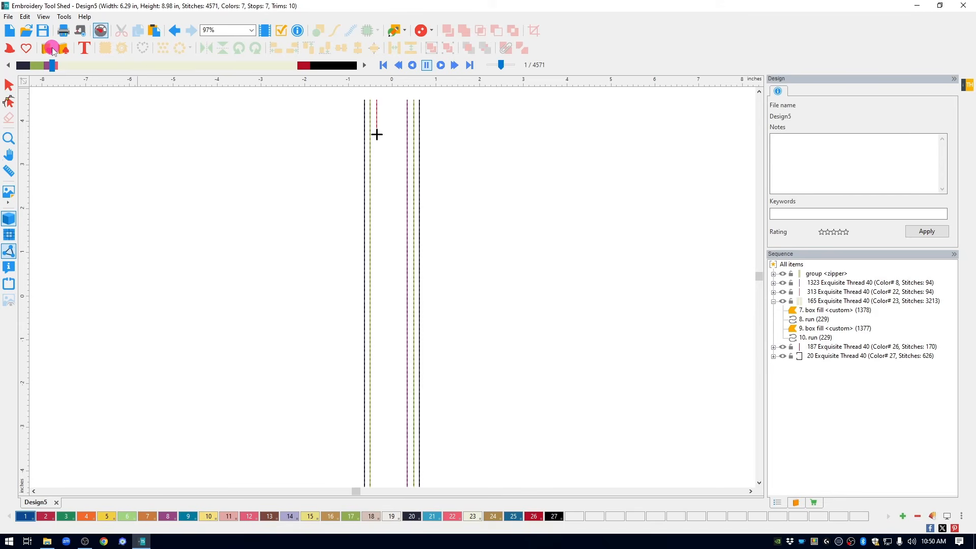
{"action": "left_click_drag", "start_coordinate": [52, 49], "coordinate": [56, 49]}
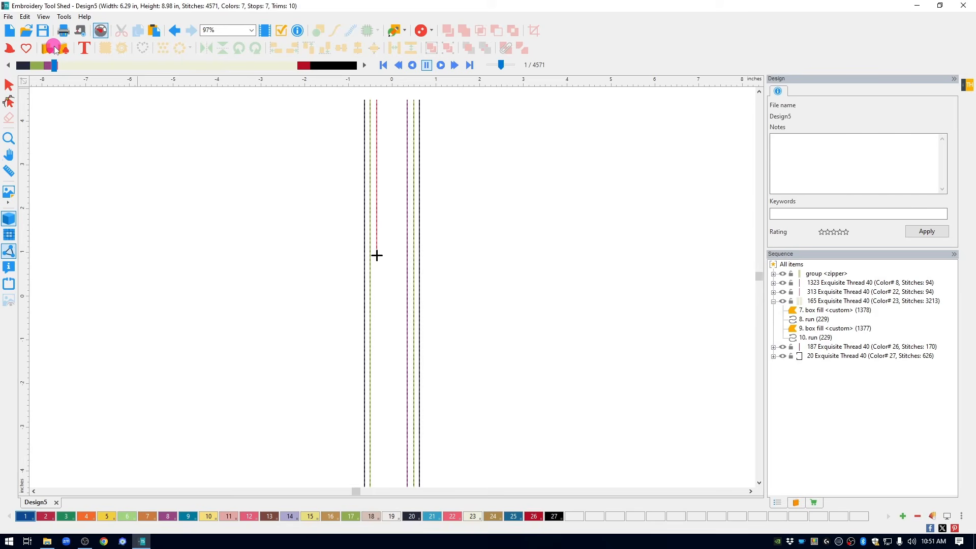
{"action": "left_click", "coordinate": [9, 84]}
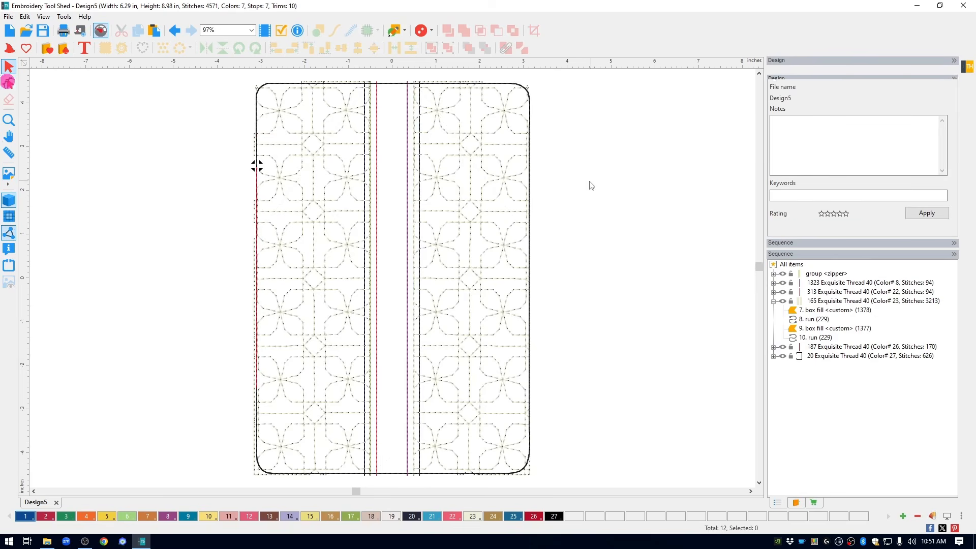
Move the copied box fill and run line together in the stitching sequence to between threads 1323 and 313
{"action": "left_click", "coordinate": [486, 203]}
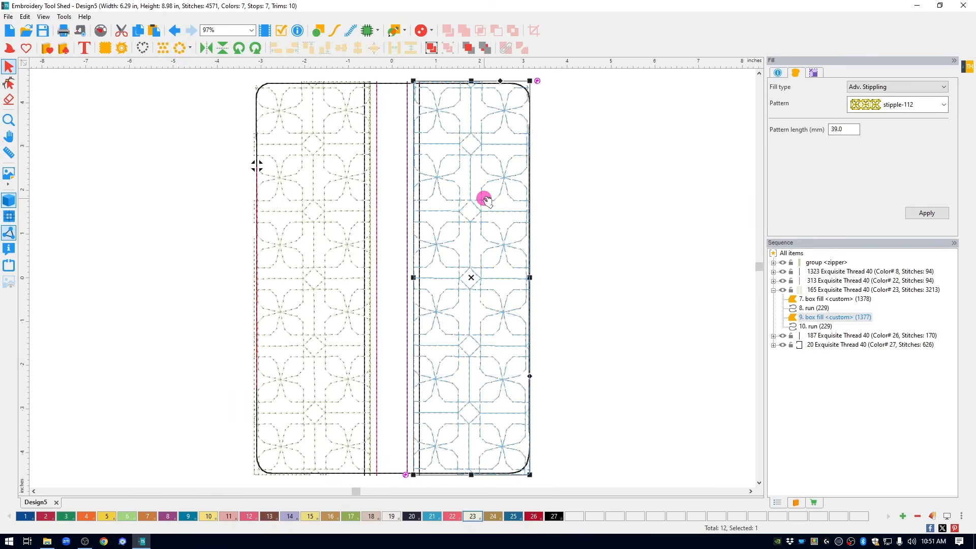
{"action": "left_click", "coordinate": [813, 326]}
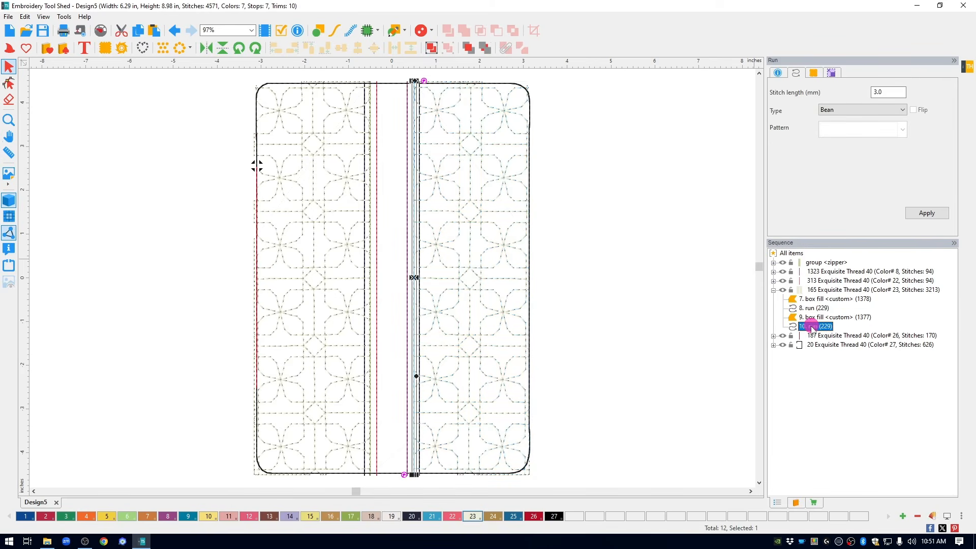
{"action": "left_click", "coordinate": [808, 317]}
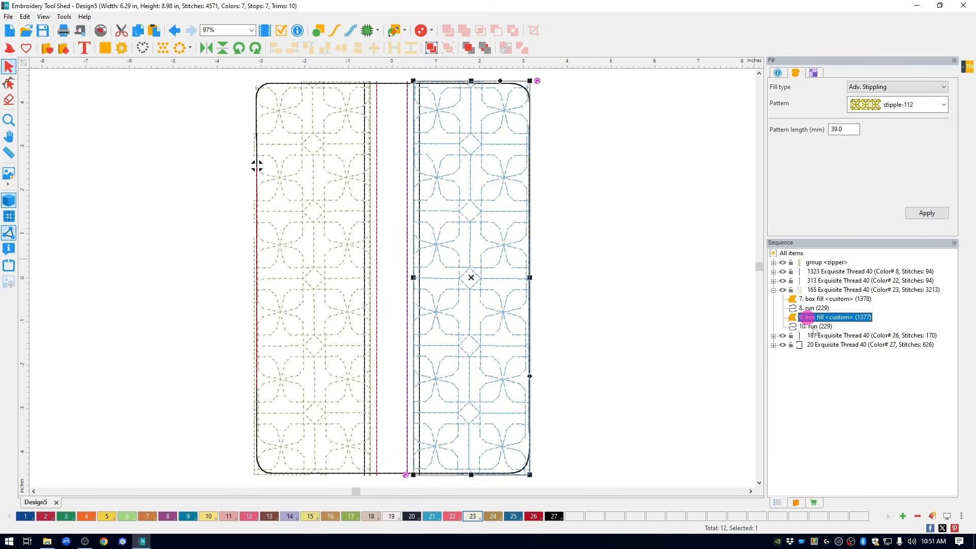
{"action": "left_click", "coordinate": [814, 326], "text": "ctrl"}
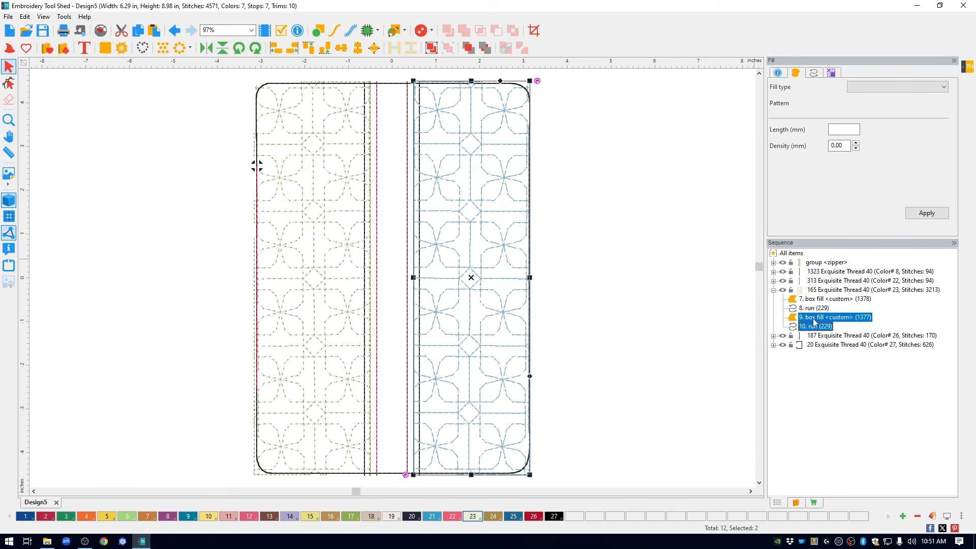
{"action": "left_click_drag", "start_coordinate": [814, 322], "coordinate": [819, 276]}
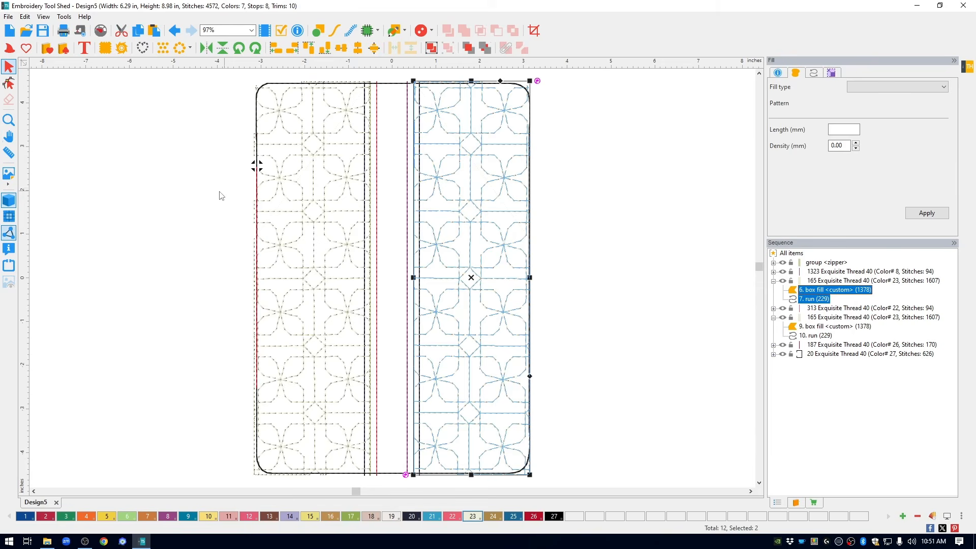
{"action": "left_click", "coordinate": [189, 190]}
Replay the stitch simulation of the reordered design from the zipper lines into the copied quilting fill
{"action": "left_click", "coordinate": [101, 30]}
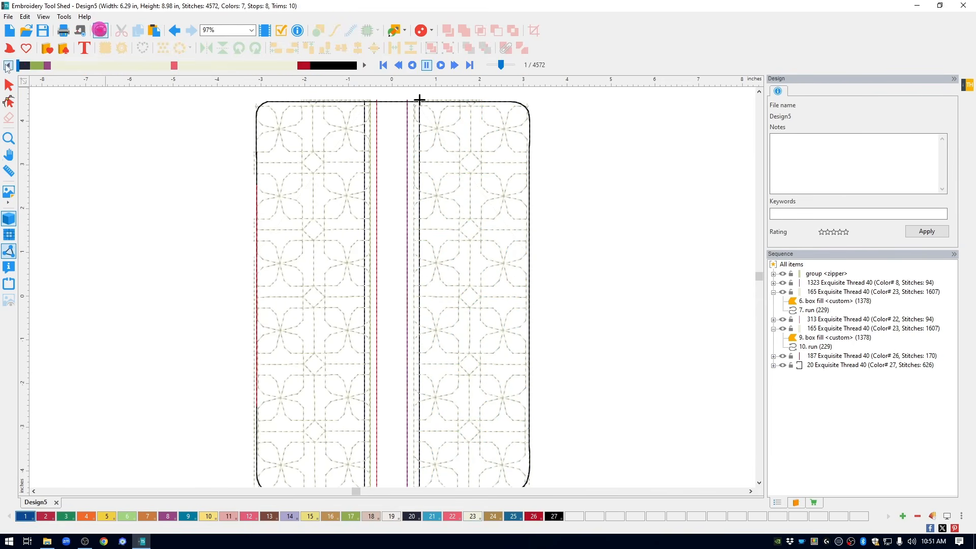
{"action": "left_click", "coordinate": [24, 65]}
{"action": "left_click_drag", "start_coordinate": [24, 65], "coordinate": [52, 61]}
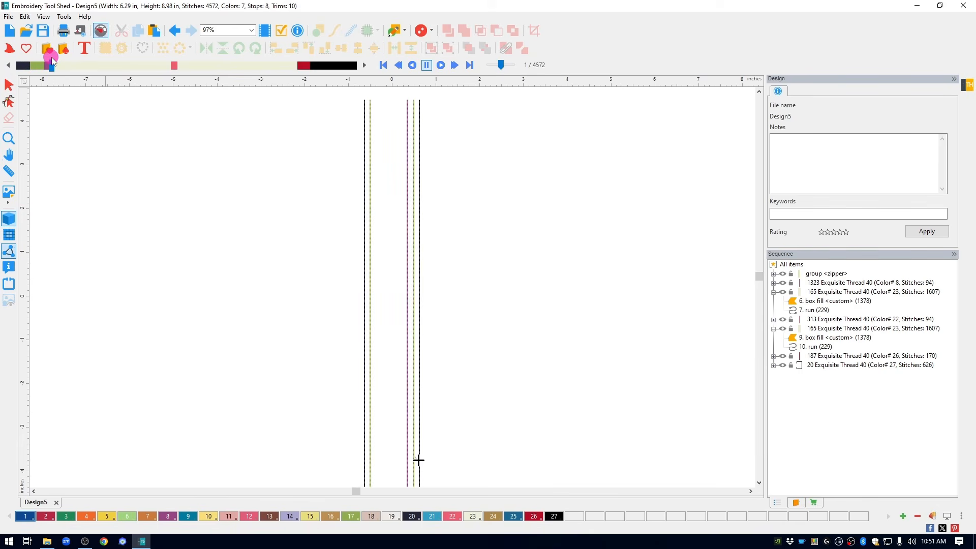
{"action": "mouse_move", "coordinate": [52, 60]}
{"action": "left_mouse_down"}
{"action": "mouse_move", "coordinate": [235, 60]}
{"action": "mouse_move", "coordinate": [370, 93]}
{"action": "left_mouse_up"}
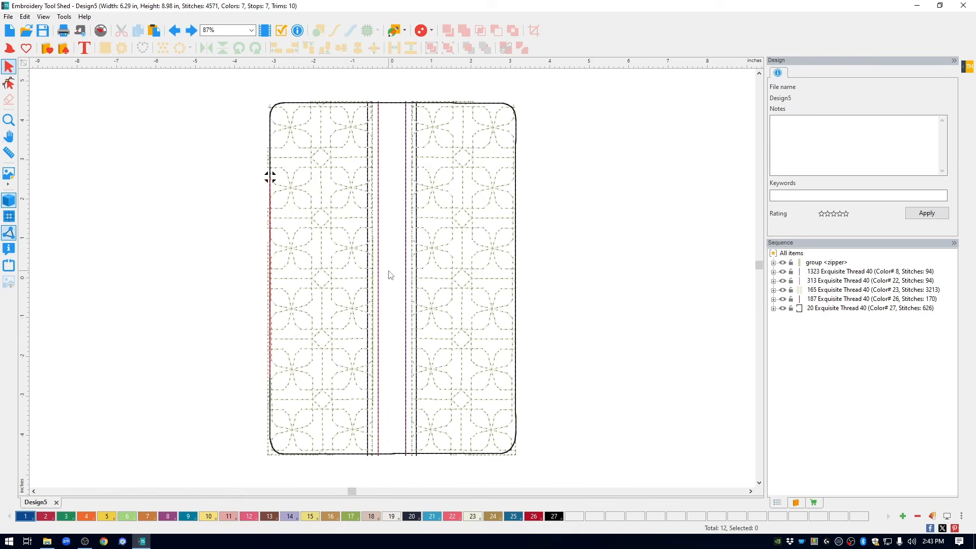
{"action": "left_click", "coordinate": [390, 274]}
{"action": "left_click_drag", "start_coordinate": [364, 78], "coordinate": [418, 87]}
{"action": "left_click_drag", "start_coordinate": [371, 464], "coordinate": [425, 475]}
{"action": "left_click_drag", "start_coordinate": [391, 232], "coordinate": [392, 300]}
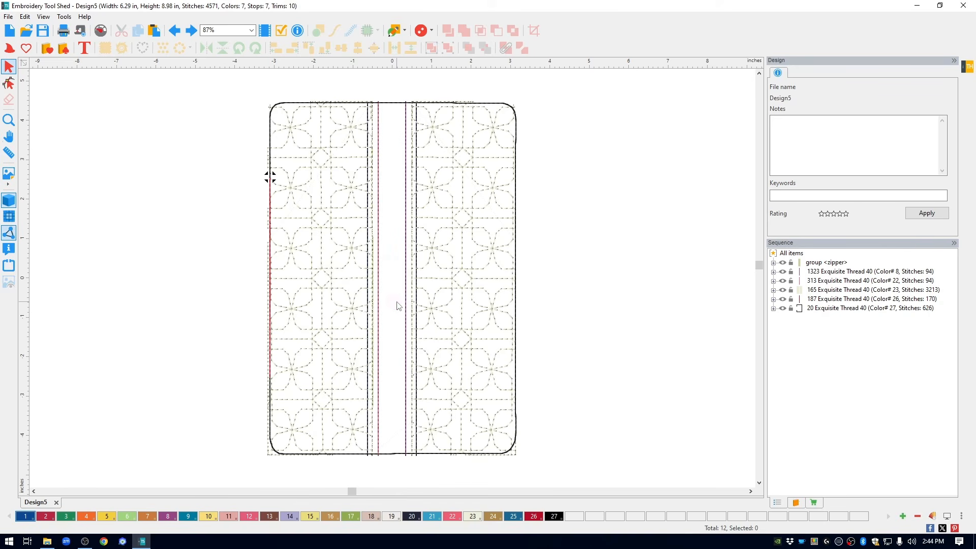